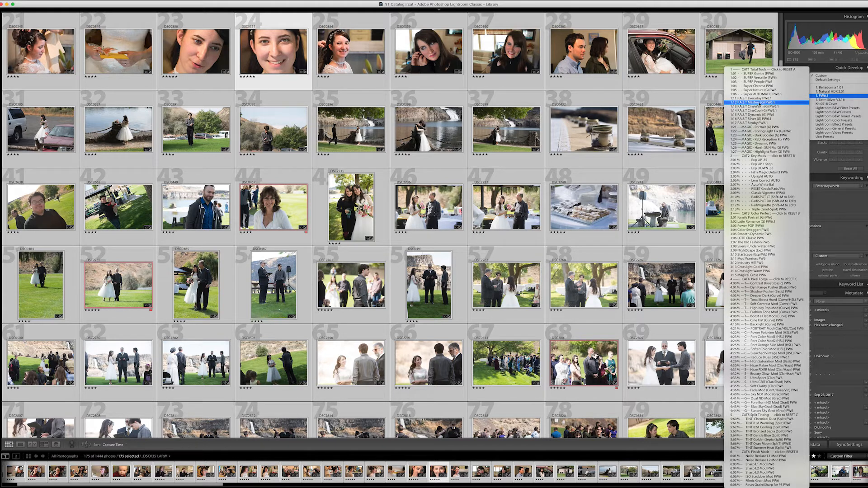
Step: Apply the 1:12 F.A.S.T Masters (G) preset to all selected wedding photos, then deselect them
{"action": "left_click", "coordinate": [749, 103]}
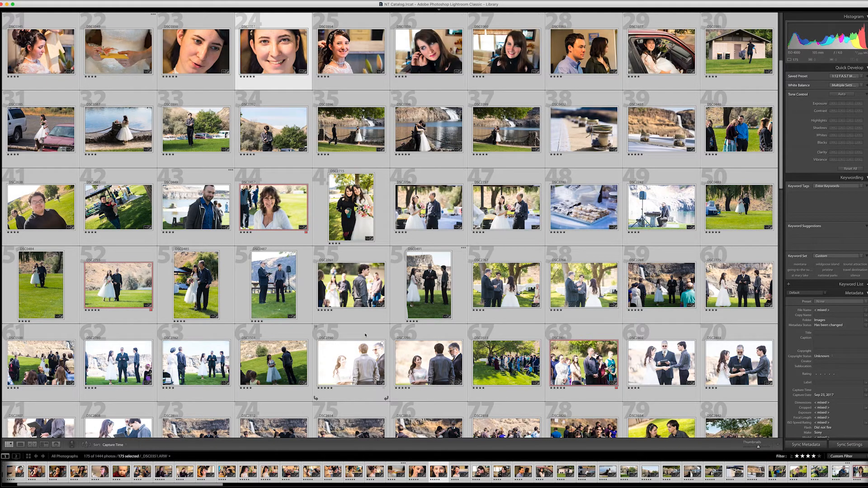
{"action": "key", "text": "super+d"}
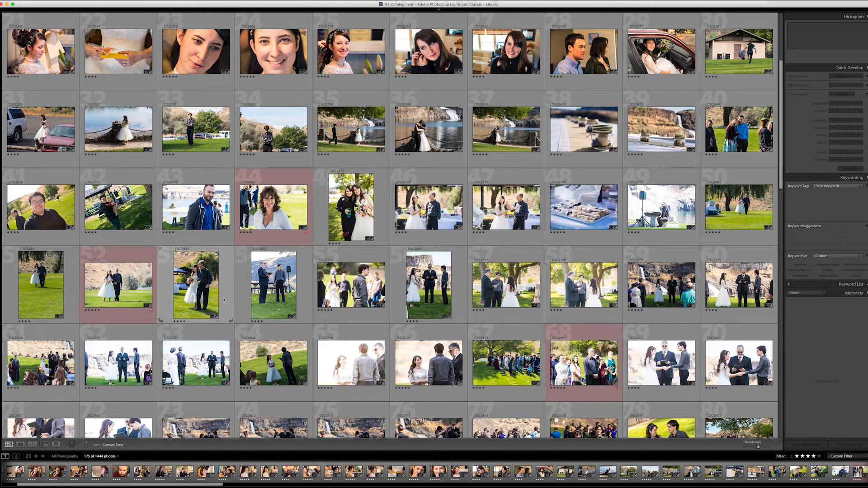
Step: Open the photo of the seated bride and groom for developing and apply the 1:14 F.A.S.T CineCool (G) preset
{"action": "scroll", "coordinate": [224, 299], "scroll_direction": "down", "scroll_amount": 2}
{"action": "left_click", "coordinate": [660, 355]}
{"action": "key", "text": "d"}
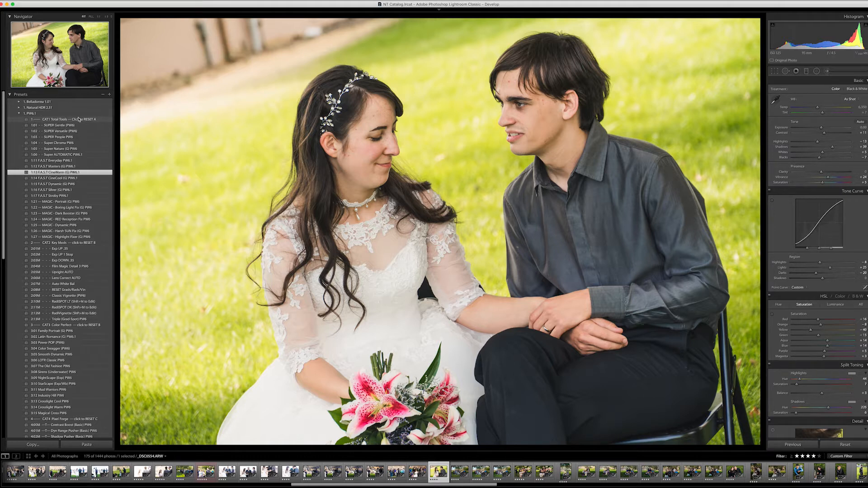
{"action": "left_click", "coordinate": [65, 178]}
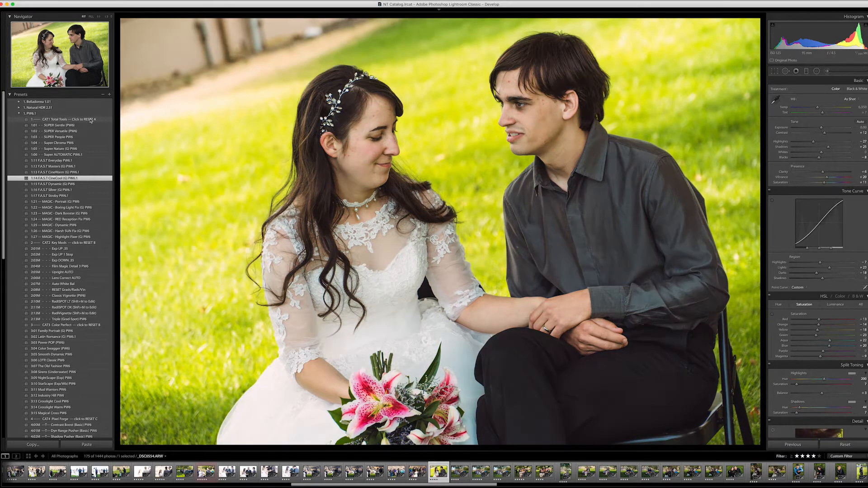
Step: Reset the seated couple's photo with the CAT1 Total Tools RESET A preset and return to the thumbnail grid
{"action": "left_click", "coordinate": [91, 119]}
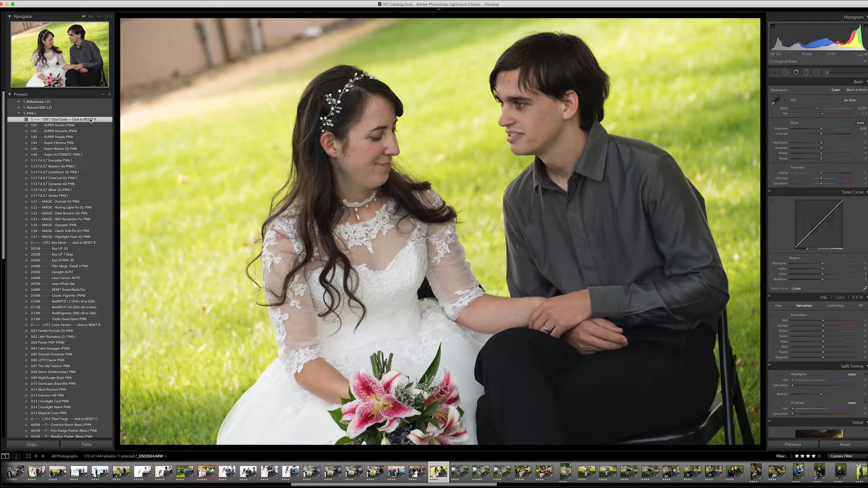
{"action": "key", "text": "g"}
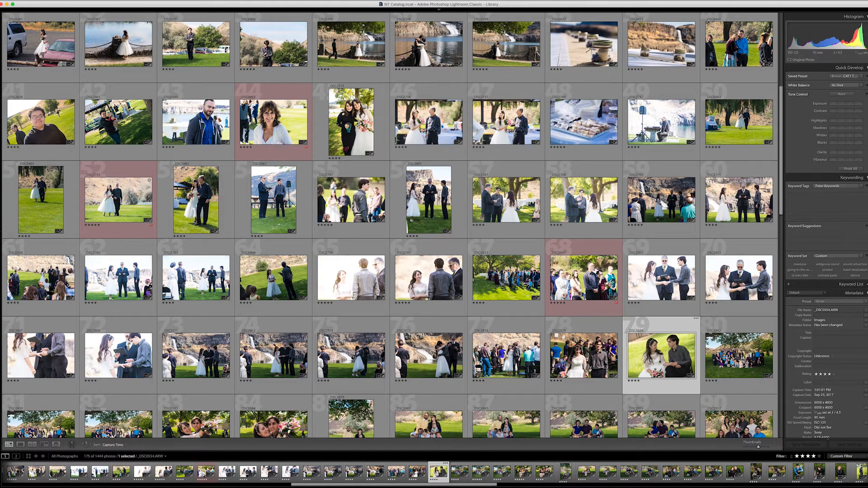
{"action": "scroll", "coordinate": [526, 200], "scroll_direction": "up", "scroll_amount": 5}
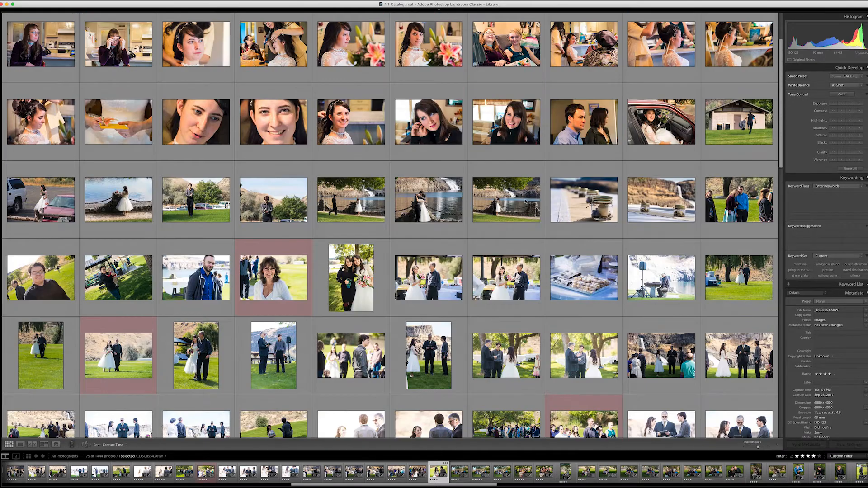
{"action": "scroll", "coordinate": [526, 201], "scroll_direction": "up", "scroll_amount": 2}
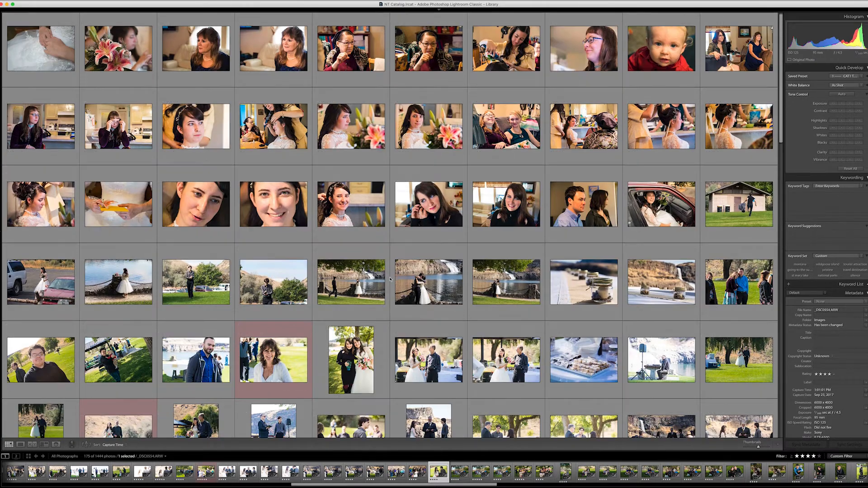
{"action": "scroll", "coordinate": [390, 279], "scroll_direction": "down", "scroll_amount": 3}
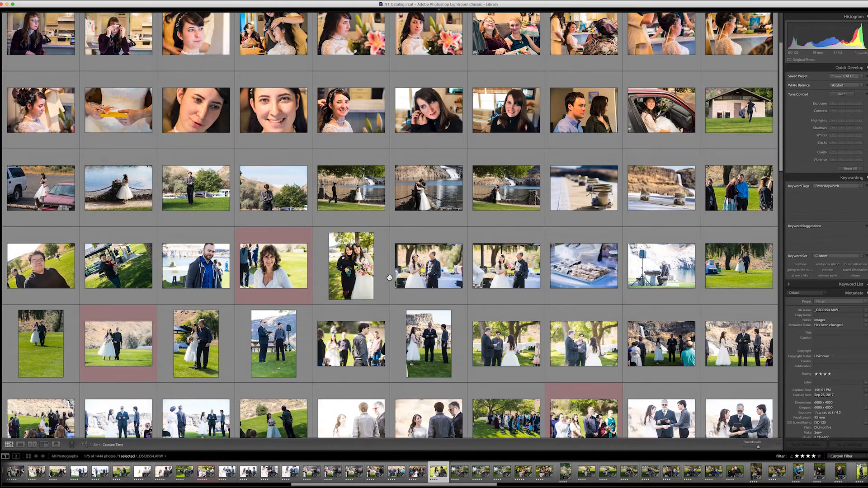
{"action": "left_click", "coordinate": [375, 472]}
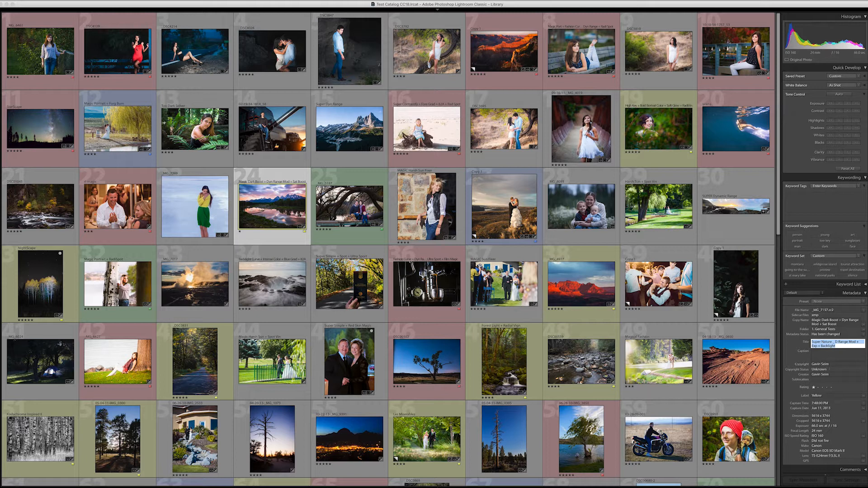
Step: Open the mountain and river sunset photo from the test catalog for developing
{"action": "left_click", "coordinate": [286, 297]}
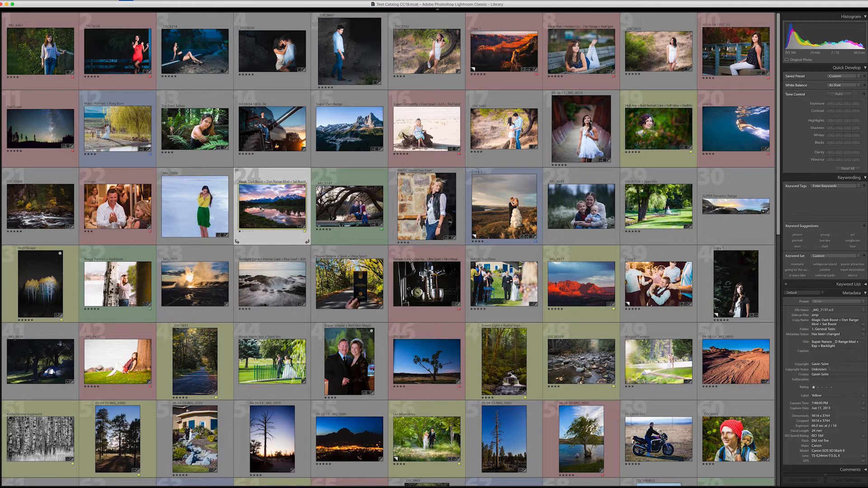
{"action": "key", "text": "d"}
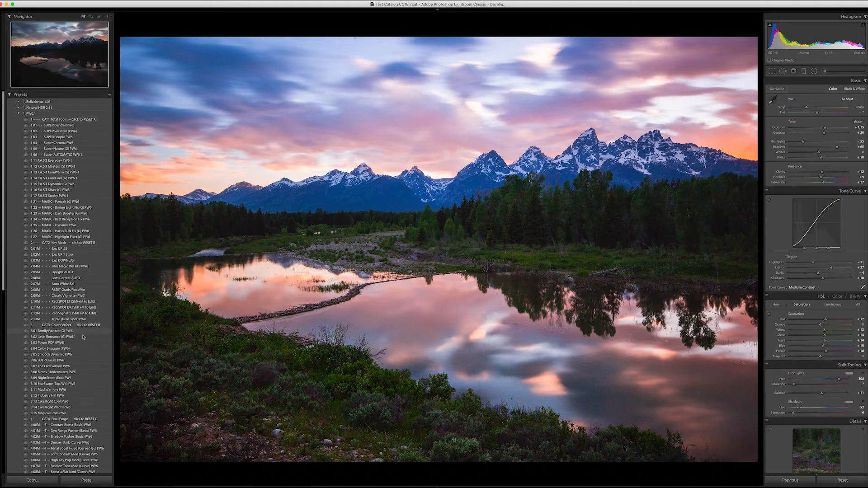
{"action": "scroll", "coordinate": [82, 357], "scroll_direction": "down", "scroll_amount": 3}
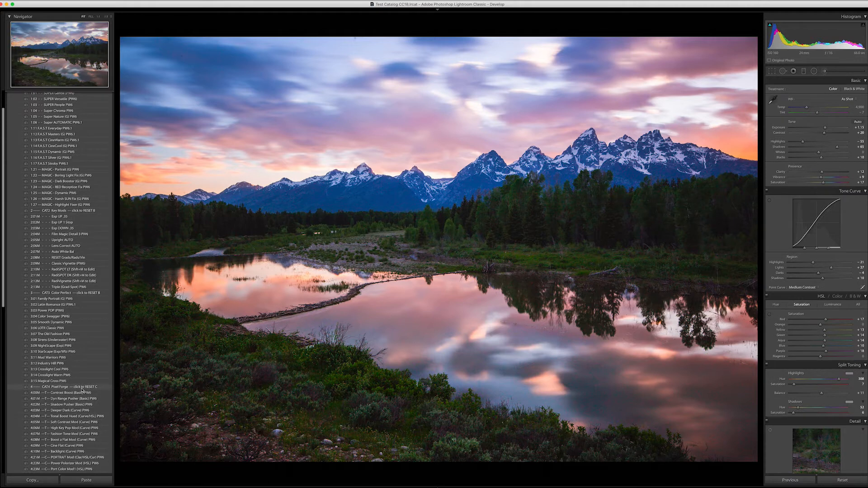
{"action": "left_click", "coordinate": [82, 388]}
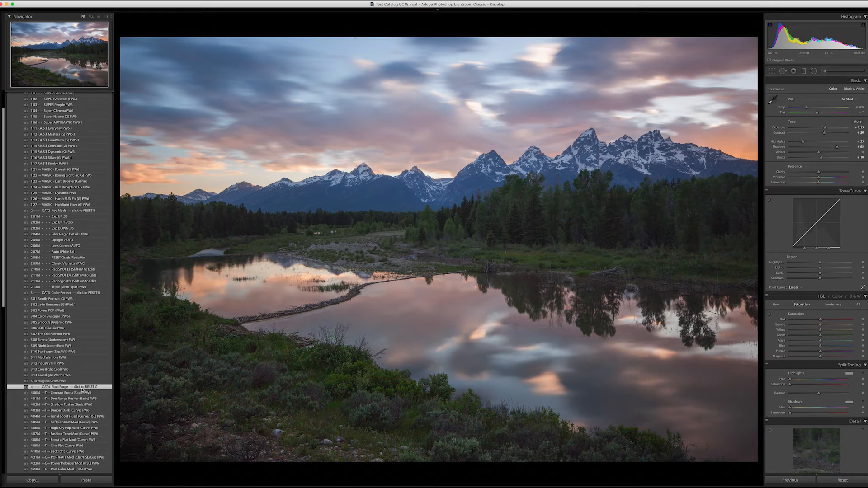
{"action": "key", "text": "super+z"}
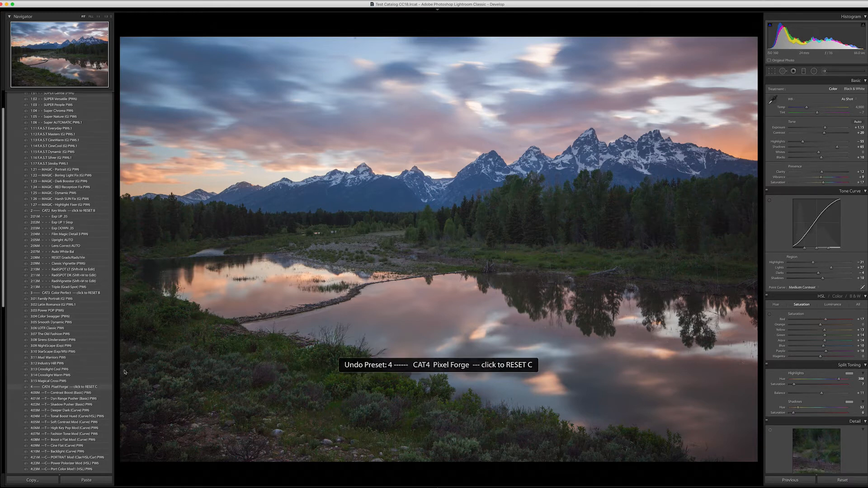
Step: Reset all adjustments on the mountain sunset photo with the CAT1 Total Tools RESET A preset
{"action": "scroll", "coordinate": [77, 217], "scroll_direction": "up", "scroll_amount": 3}
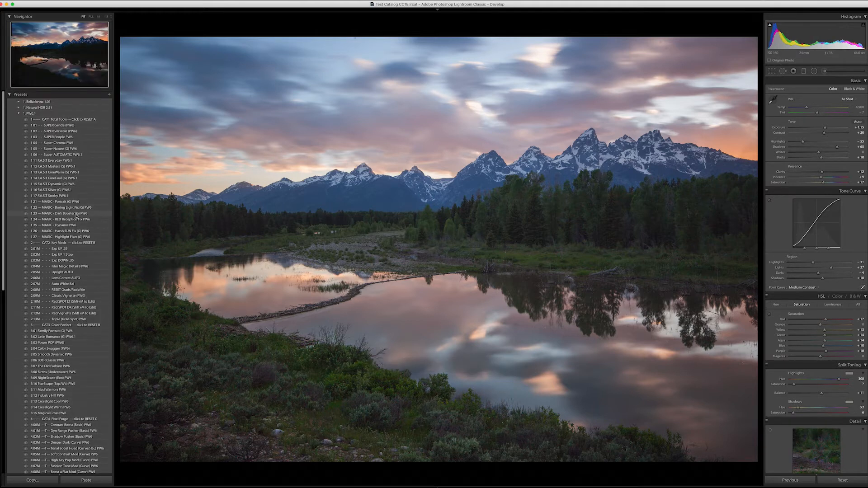
{"action": "left_click", "coordinate": [84, 120]}
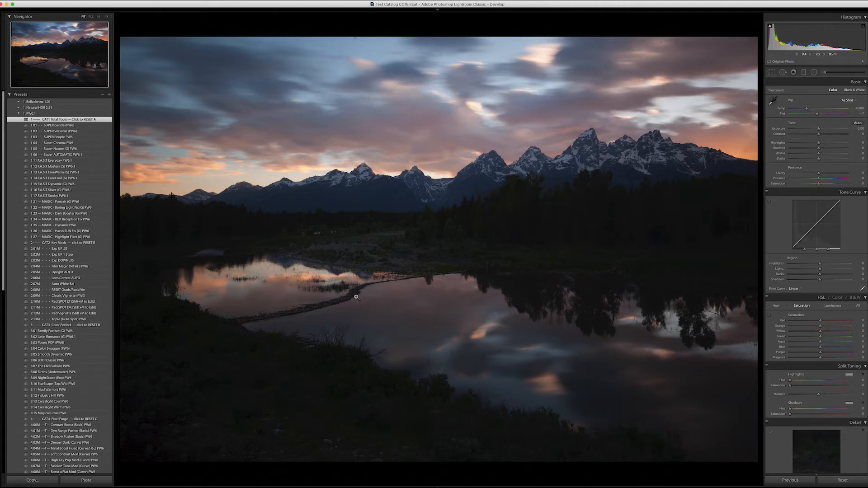
Step: Check the preset recipe in the mountain photo's title metadata in the grid and return to developing it
{"action": "key", "text": "g"}
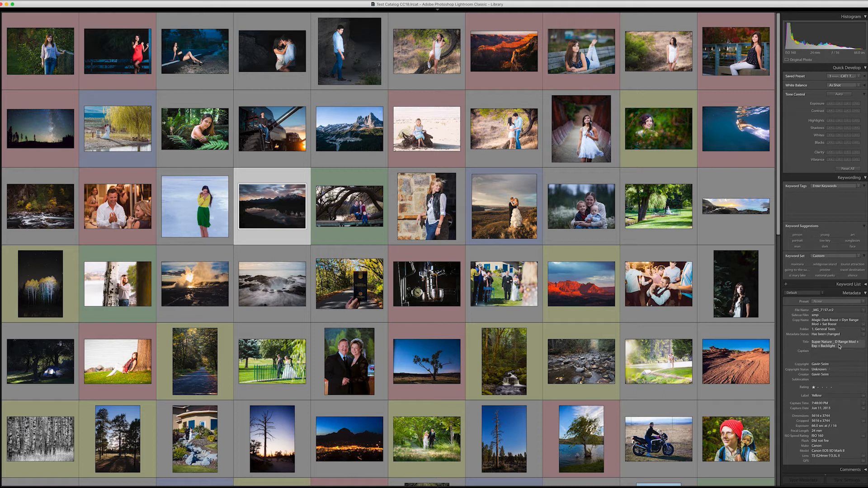
{"action": "key", "text": "j"}
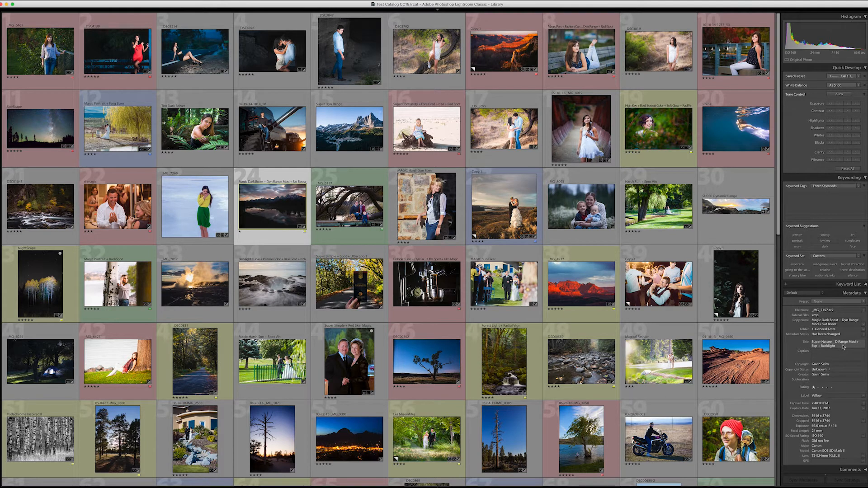
{"action": "key", "text": "d"}
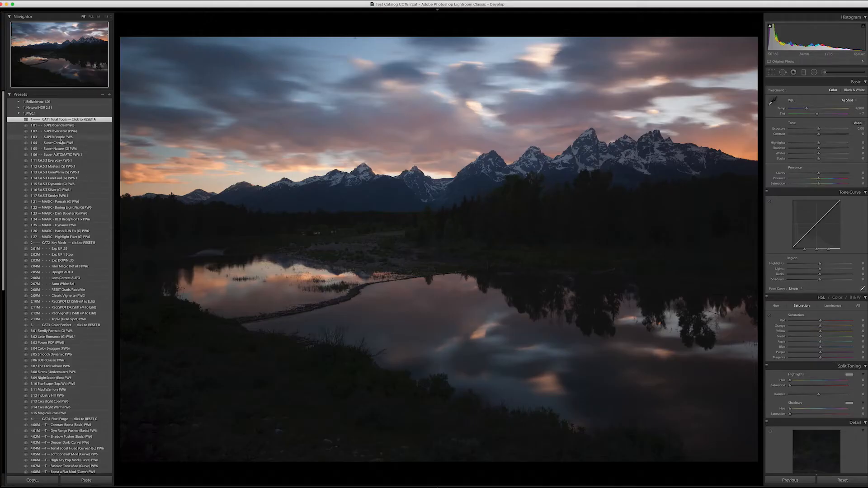
Step: Apply the 1:05 Super Nature (G) preset to the mountain photo and brighten it with the Exp UP 1 Stop preset
{"action": "left_click", "coordinate": [68, 149]}
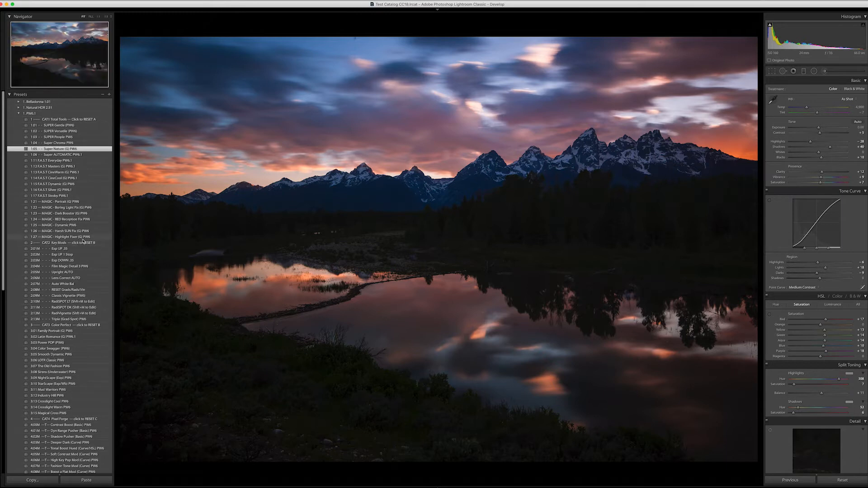
{"action": "left_click", "coordinate": [79, 255]}
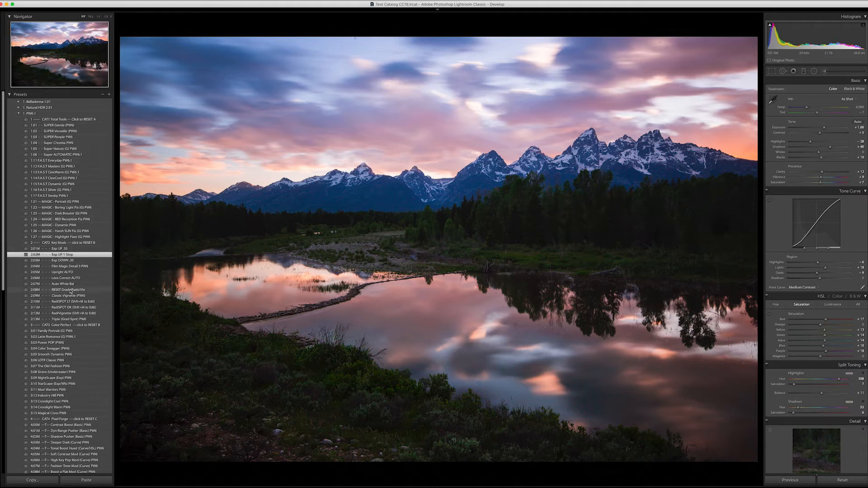
Step: Look through the PW6.1 preset collection, from the Total Tools category down to the Finish Mods category
{"action": "scroll", "coordinate": [71, 292], "scroll_direction": "down", "scroll_amount": 4}
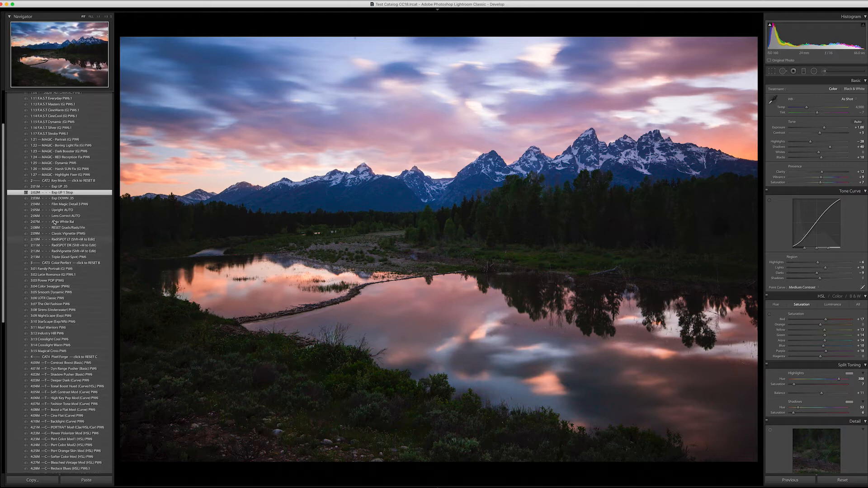
{"action": "scroll", "coordinate": [62, 198], "scroll_direction": "up", "scroll_amount": 4}
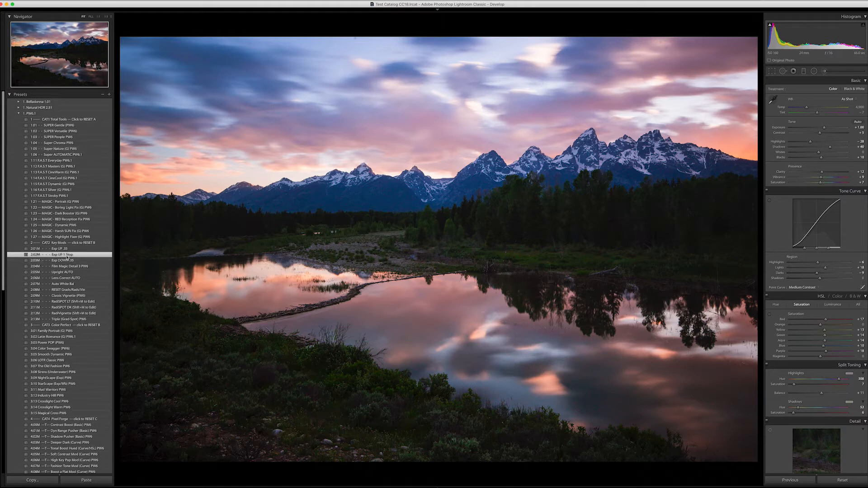
{"action": "scroll", "coordinate": [76, 350], "scroll_direction": "down", "scroll_amount": 3}
{"action": "scroll", "coordinate": [76, 350], "scroll_direction": "down", "scroll_amount": 6}
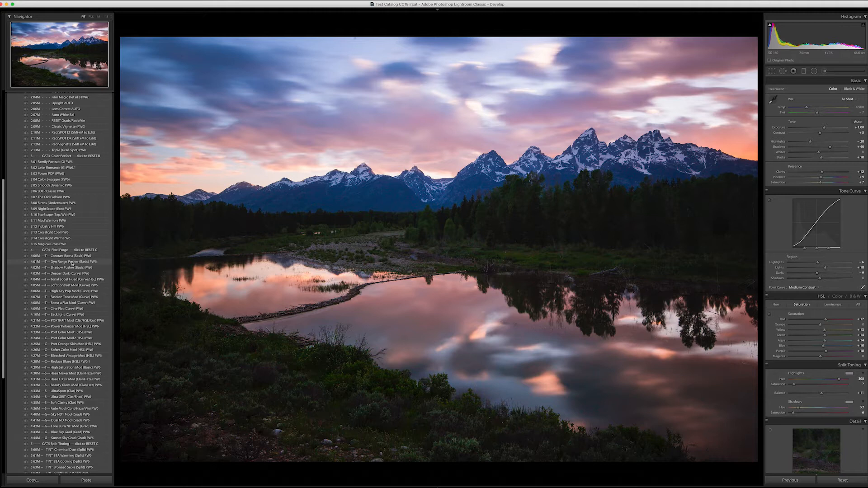
{"action": "scroll", "coordinate": [60, 261], "scroll_direction": "down", "scroll_amount": 3}
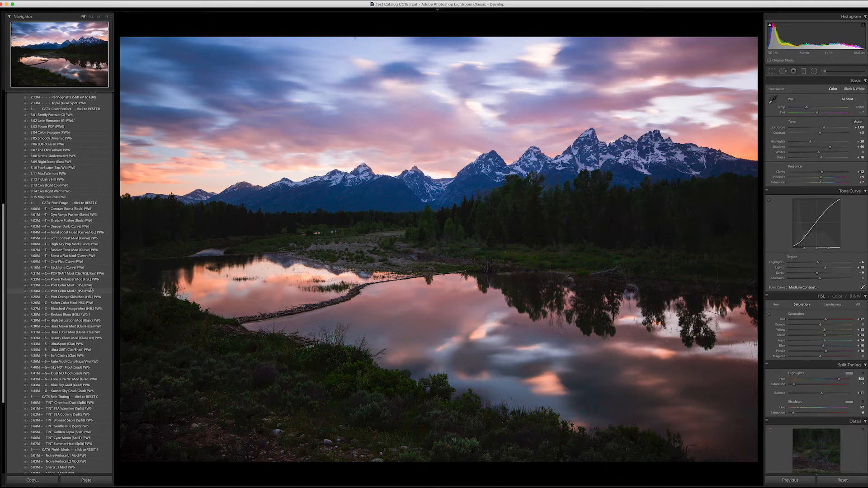
{"action": "scroll", "coordinate": [91, 290], "scroll_direction": "up", "scroll_amount": 6}
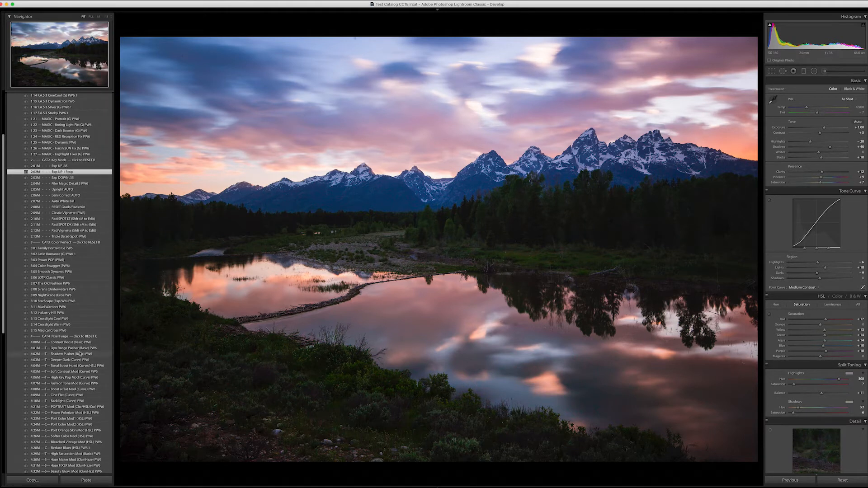
{"action": "scroll", "coordinate": [80, 354], "scroll_direction": "down", "scroll_amount": 5}
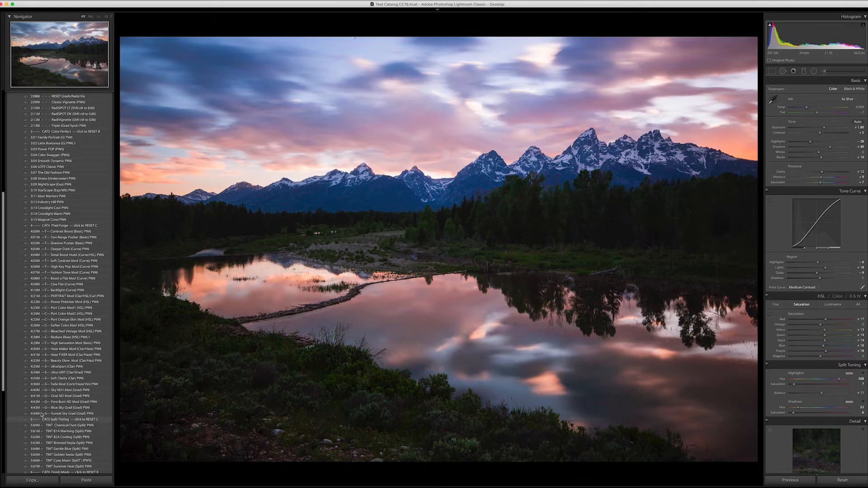
{"action": "scroll", "coordinate": [52, 407], "scroll_direction": "down", "scroll_amount": 5}
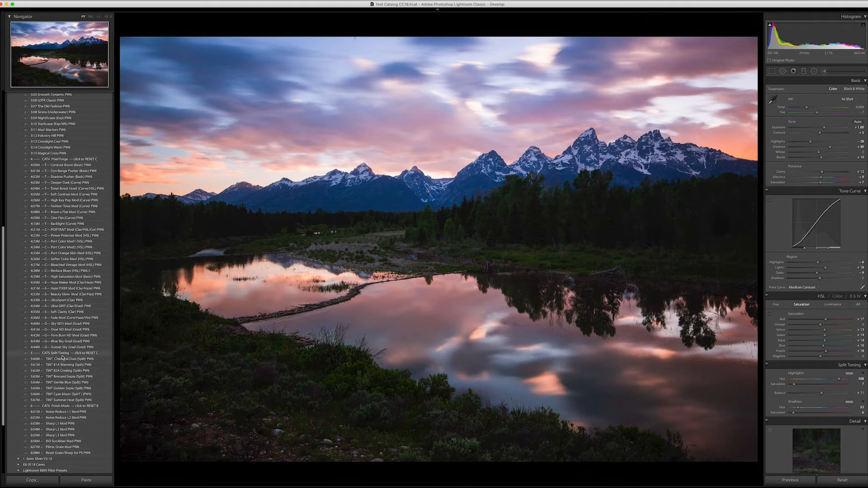
{"action": "scroll", "coordinate": [63, 362], "scroll_direction": "up", "scroll_amount": 5}
{"action": "scroll", "coordinate": [61, 359], "scroll_direction": "up", "scroll_amount": 5}
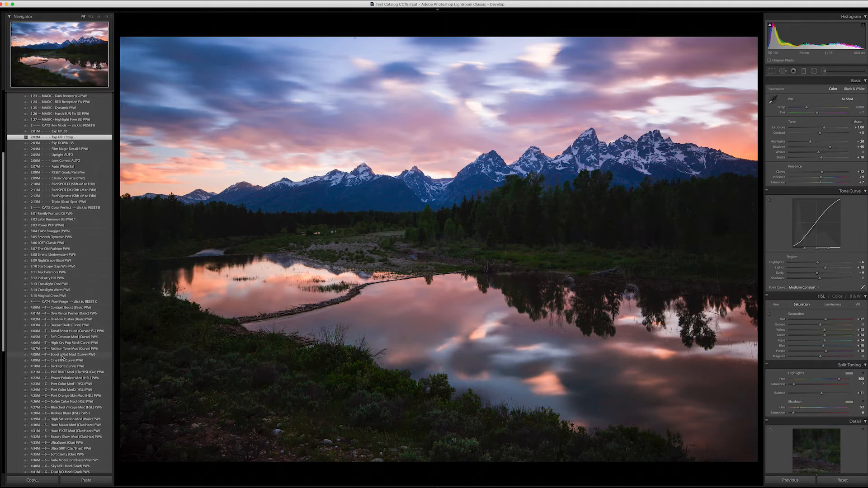
{"action": "scroll", "coordinate": [62, 357], "scroll_direction": "up", "scroll_amount": 6}
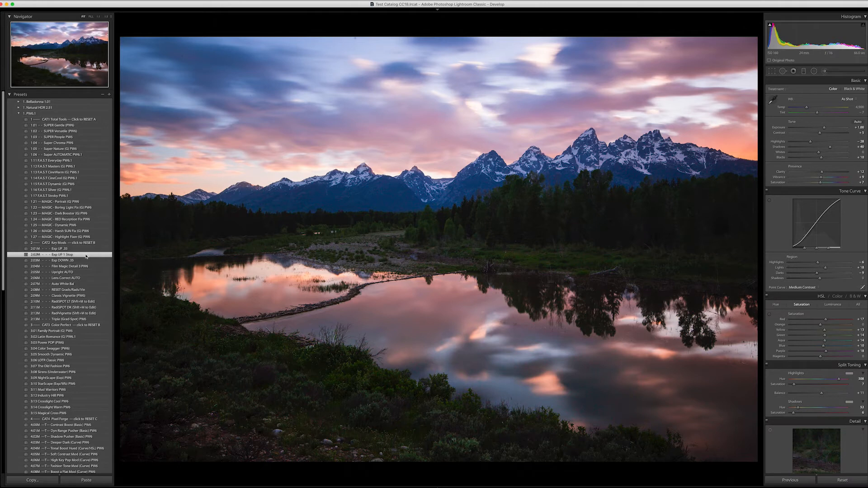
Step: Stack the 4:01M Dyn Range Pusher (Basic) and 4:10M Backlight (Curve) presets from the Pixel Forge category onto the mountain photo
{"action": "scroll", "coordinate": [79, 279], "scroll_direction": "down", "scroll_amount": 3}
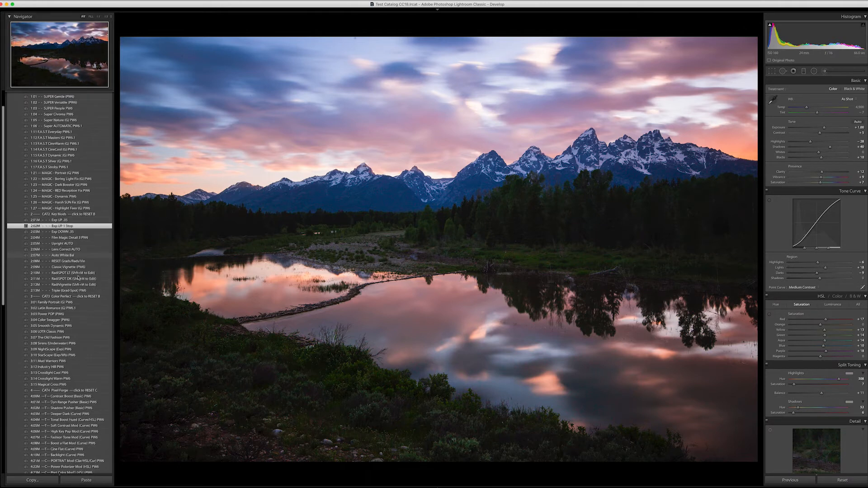
{"action": "scroll", "coordinate": [79, 279], "scroll_direction": "down", "scroll_amount": 3}
{"action": "scroll", "coordinate": [68, 314], "scroll_direction": "down", "scroll_amount": 3}
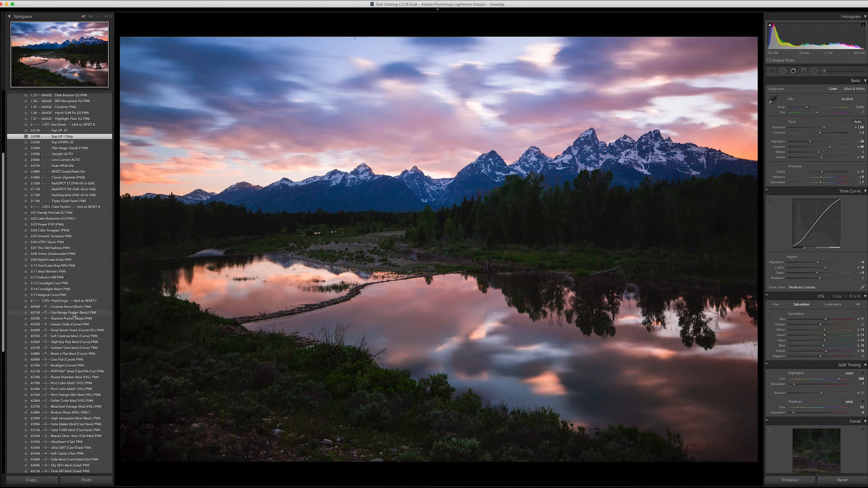
{"action": "left_click", "coordinate": [74, 313]}
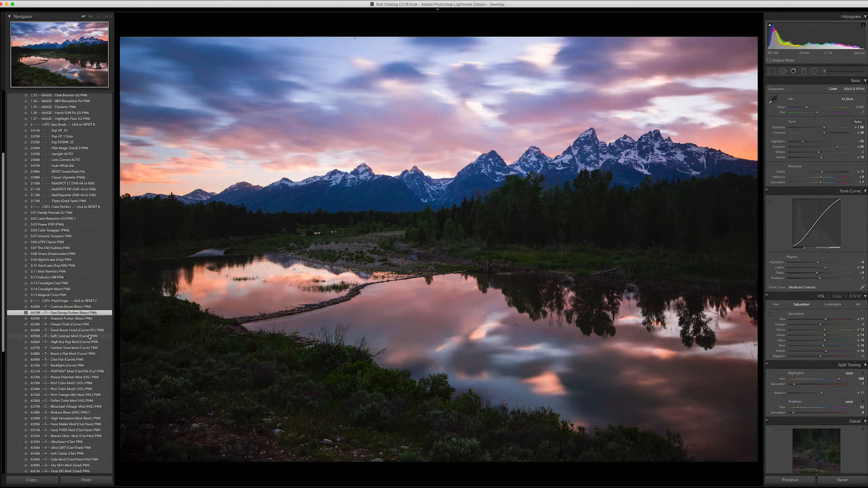
{"action": "left_click", "coordinate": [79, 366]}
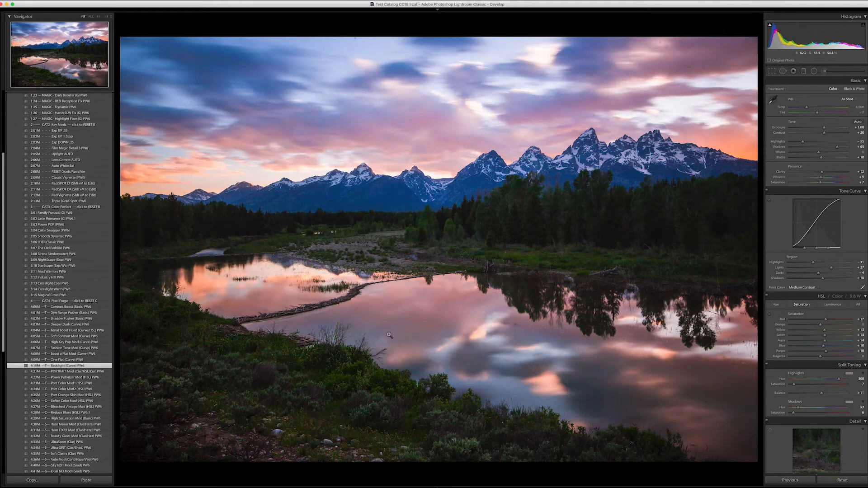
Step: Try the CAT1 Total Tools reset preset on the mountain photo and undo it
{"action": "scroll", "coordinate": [68, 208], "scroll_direction": "up", "scroll_amount": 1}
{"action": "scroll", "coordinate": [69, 209], "scroll_direction": "up", "scroll_amount": 5}
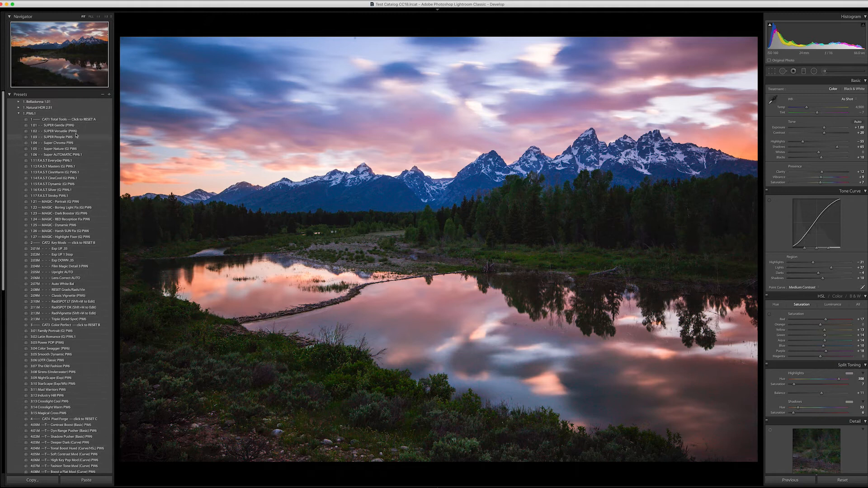
{"action": "left_click", "coordinate": [92, 120]}
{"action": "key", "text": "super+z"}
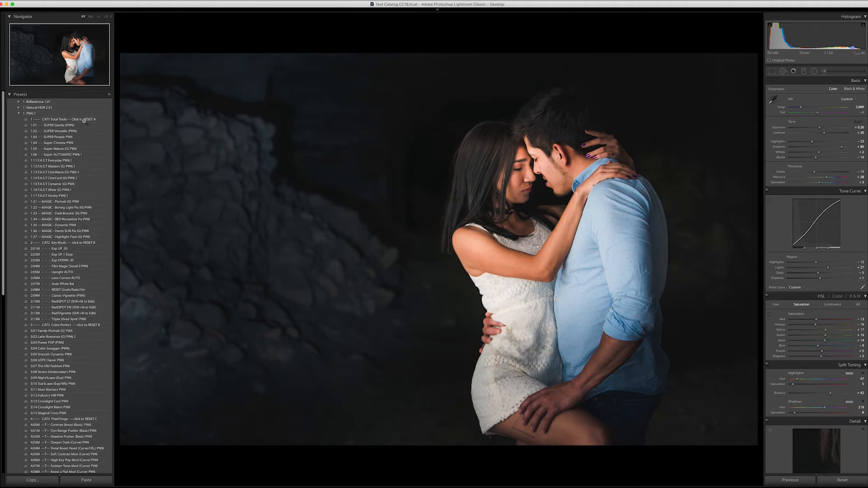
Step: Reset the couple photo with the CAT1 Total Tools preset and apply the 1:17 F.A.S.T Stroby preset
{"action": "left_click", "coordinate": [82, 119]}
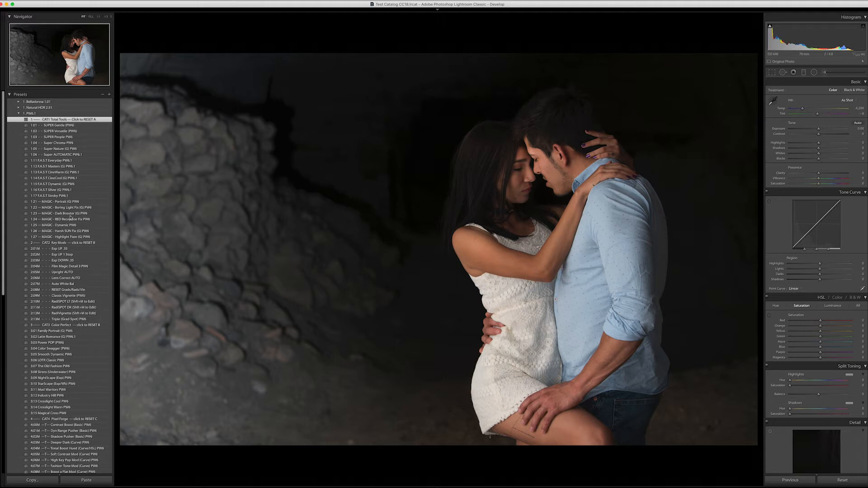
{"action": "left_click", "coordinate": [66, 196]}
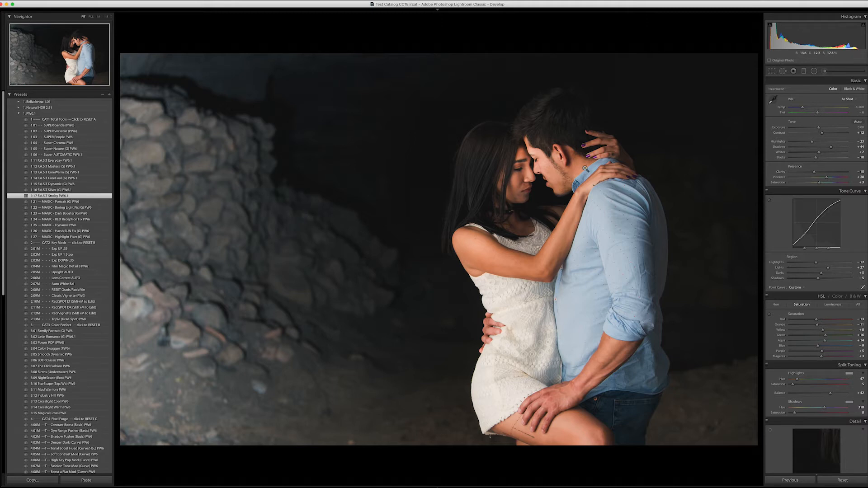
{"action": "left_click_drag", "start_coordinate": [800, 145], "coordinate": [787, 145]}
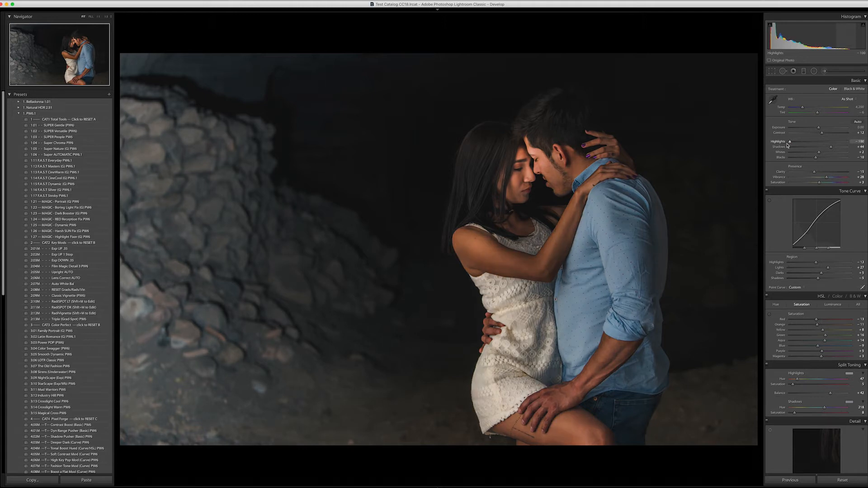
{"action": "key", "text": "super+z"}
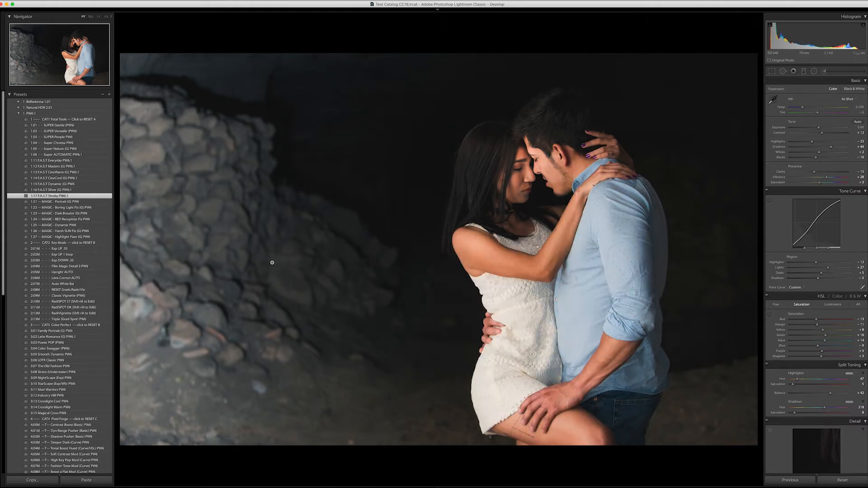
Step: Stack the 4:02M Shadow Pusher (Basic) and 2:13M Triple (Grad+Spot) presets onto the couple photo
{"action": "scroll", "coordinate": [76, 316], "scroll_direction": "down", "scroll_amount": 4}
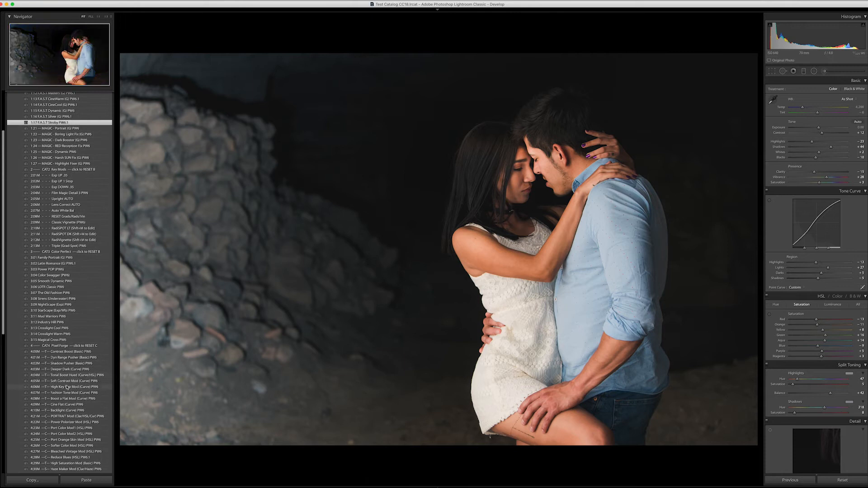
{"action": "left_click", "coordinate": [69, 364]}
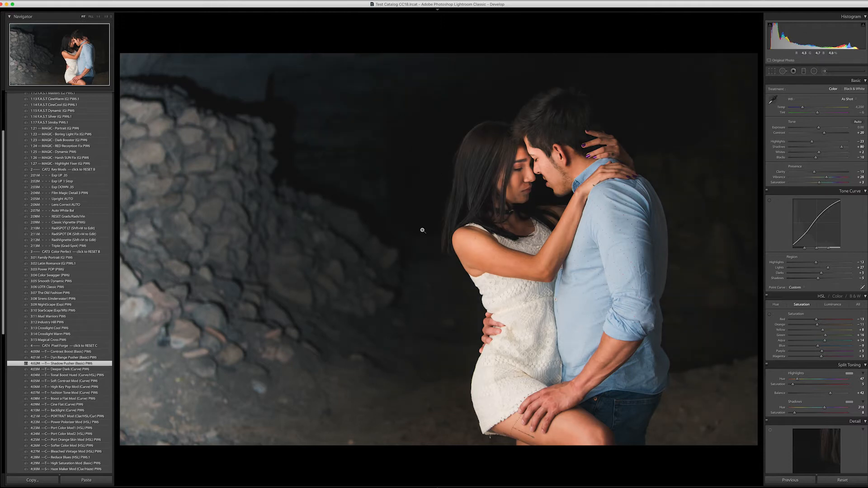
{"action": "scroll", "coordinate": [66, 269], "scroll_direction": "up", "scroll_amount": 4}
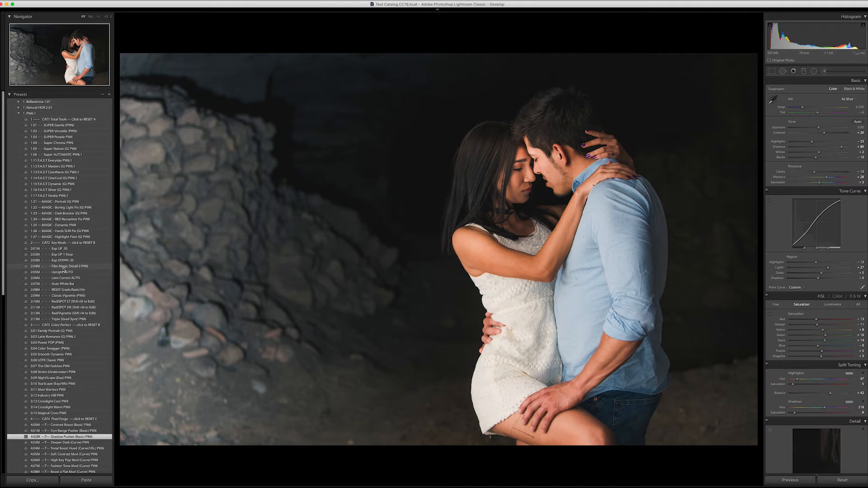
{"action": "left_click", "coordinate": [69, 319]}
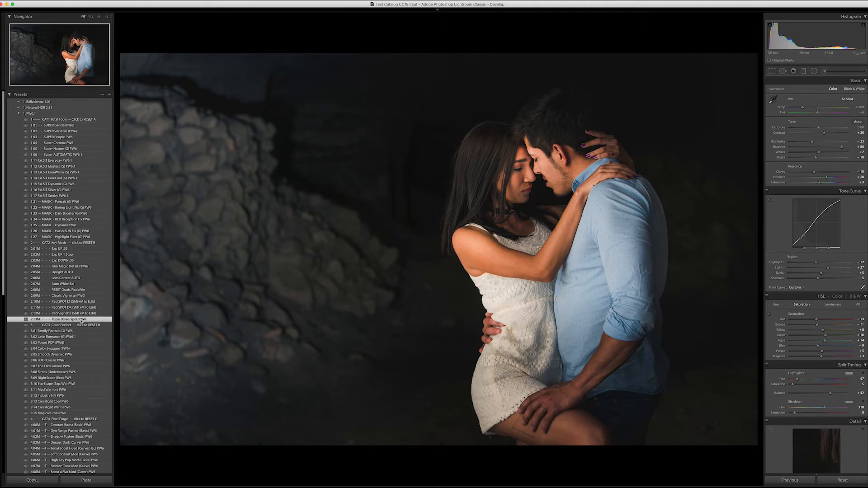
Step: Inspect each of the graduated filters that the Triple preset placed on the couple photo
{"action": "key", "text": "m"}
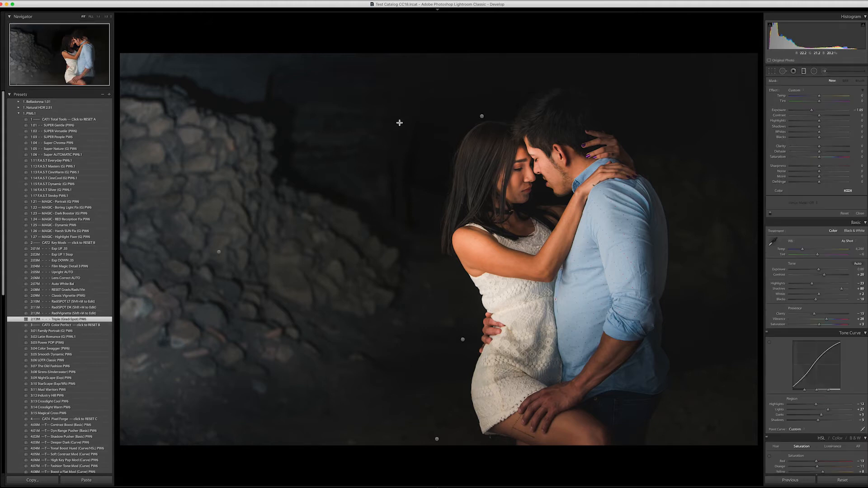
{"action": "left_click", "coordinate": [483, 118]}
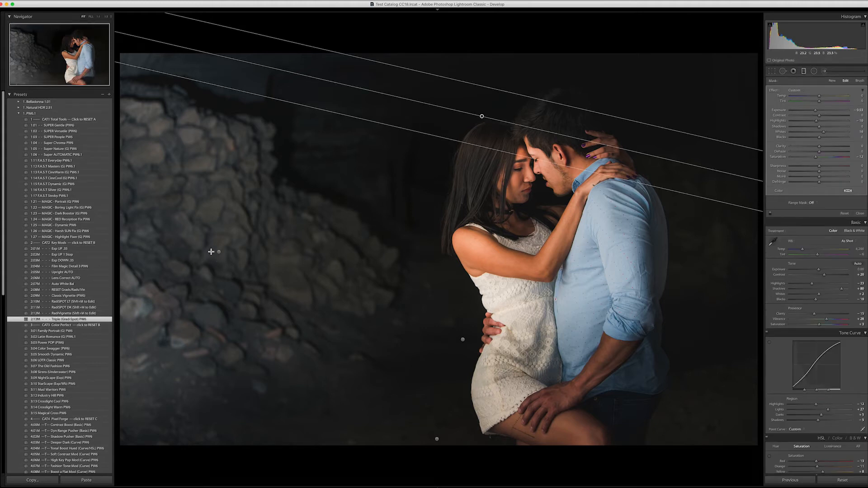
{"action": "left_click", "coordinate": [217, 253]}
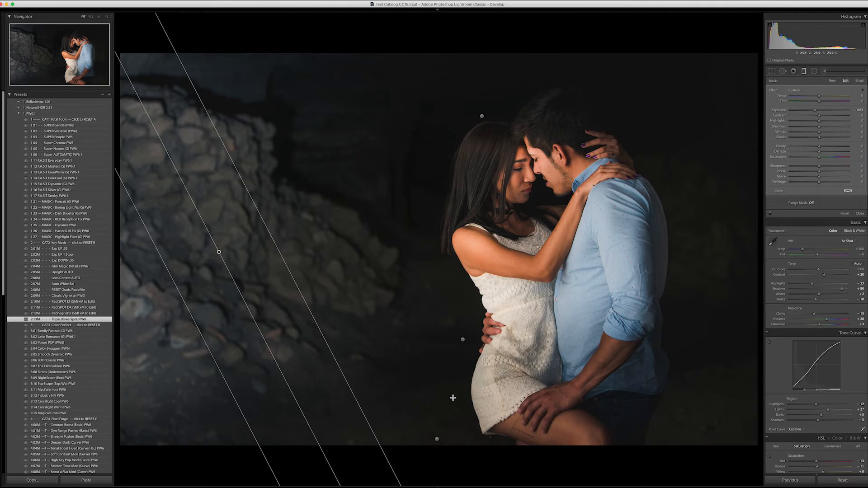
{"action": "left_click", "coordinate": [463, 340]}
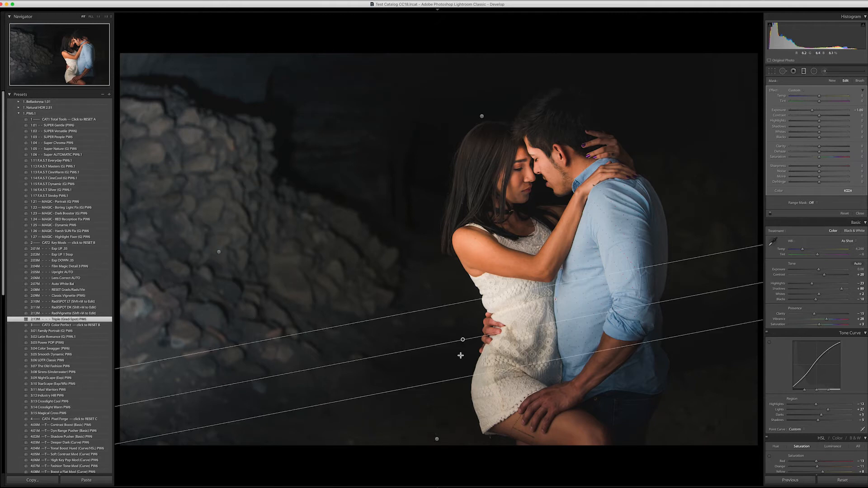
{"action": "left_click", "coordinate": [438, 438]}
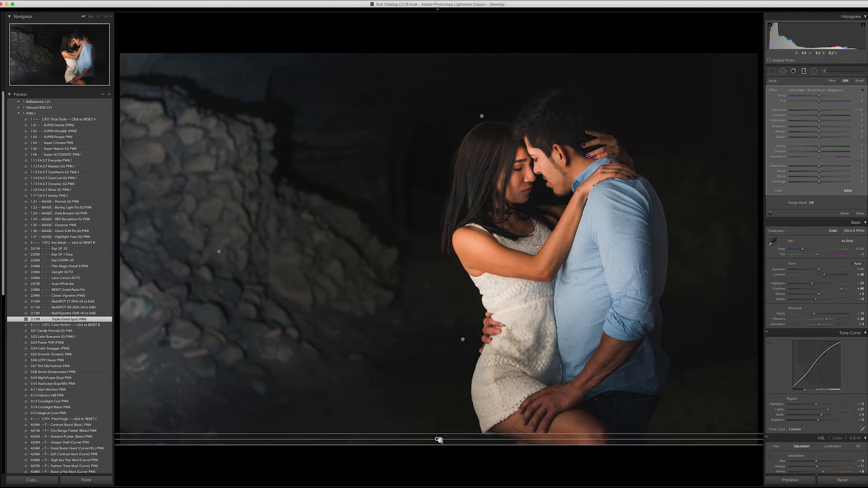
Step: Raise the exposure of the graduated filter beside the woman's waist, then extend the rock wall's filter toward the couple and darken it
{"action": "left_click", "coordinate": [462, 340]}
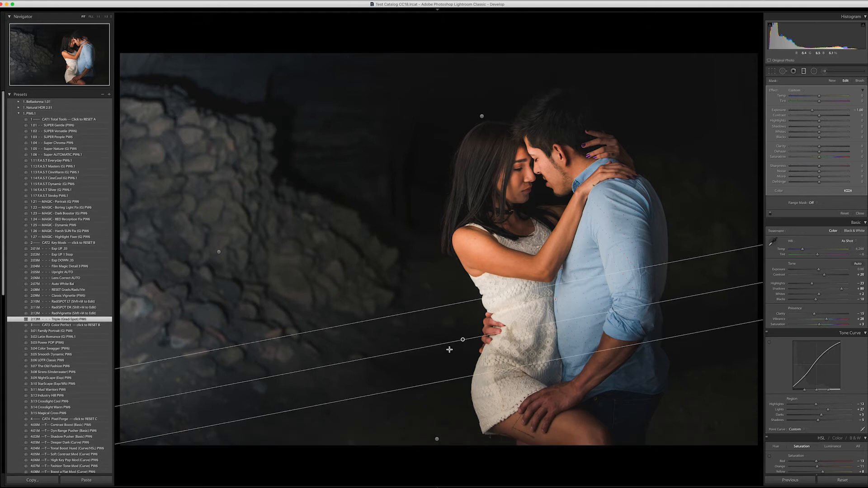
{"action": "left_click_drag", "start_coordinate": [813, 110], "coordinate": [818, 112]}
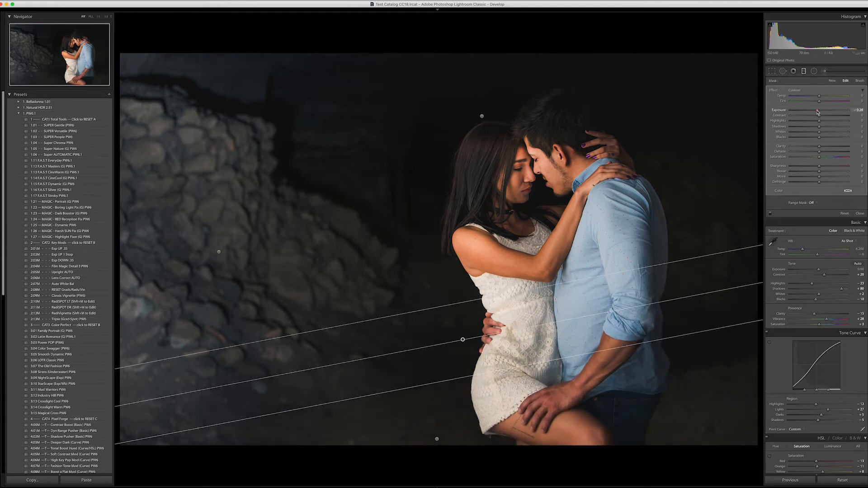
{"action": "left_click", "coordinate": [219, 252]}
{"action": "left_click_drag", "start_coordinate": [268, 234], "coordinate": [291, 222]}
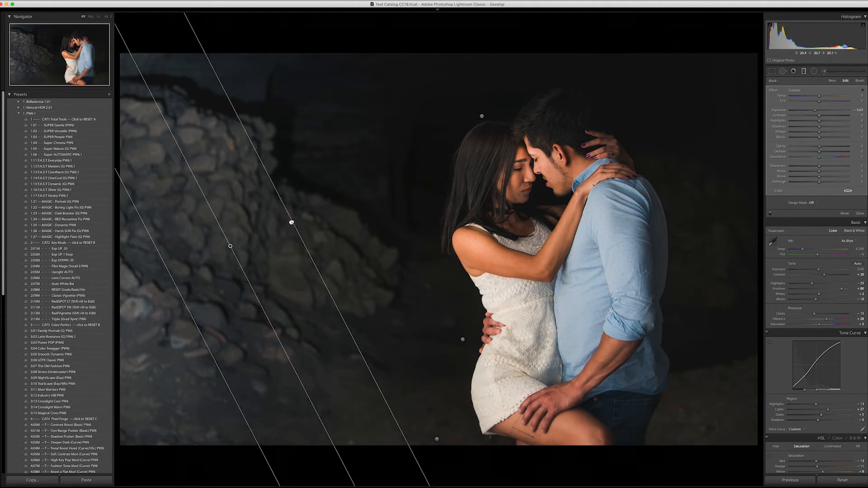
{"action": "left_click_drag", "start_coordinate": [820, 114], "coordinate": [815, 112]}
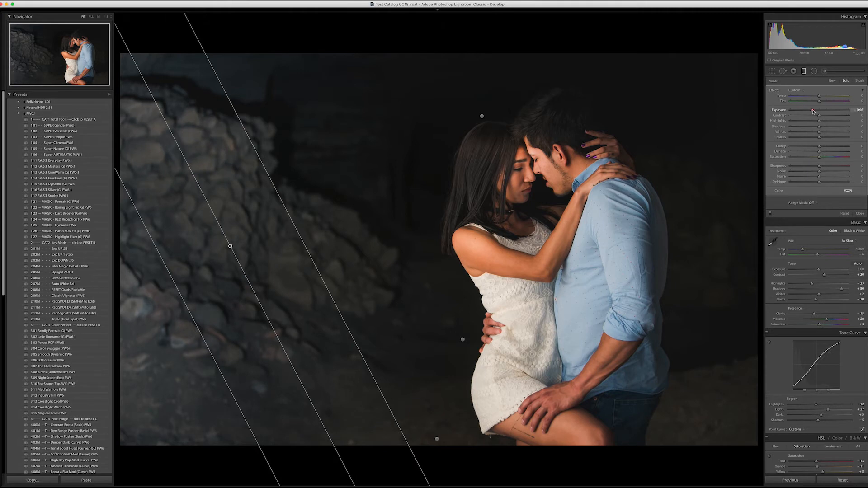
Step: Set the exposure of the graduated filter above the couple to -0.14 and rotate it to slope up toward the man's side
{"action": "left_click", "coordinate": [481, 117]}
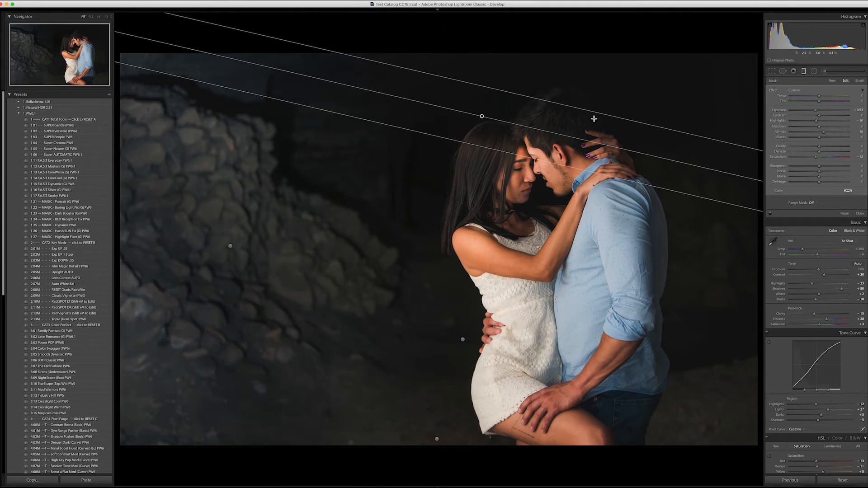
{"action": "left_click_drag", "start_coordinate": [816, 112], "coordinate": [819, 111]}
{"action": "left_click_drag", "start_coordinate": [264, 67], "coordinate": [262, 118]}
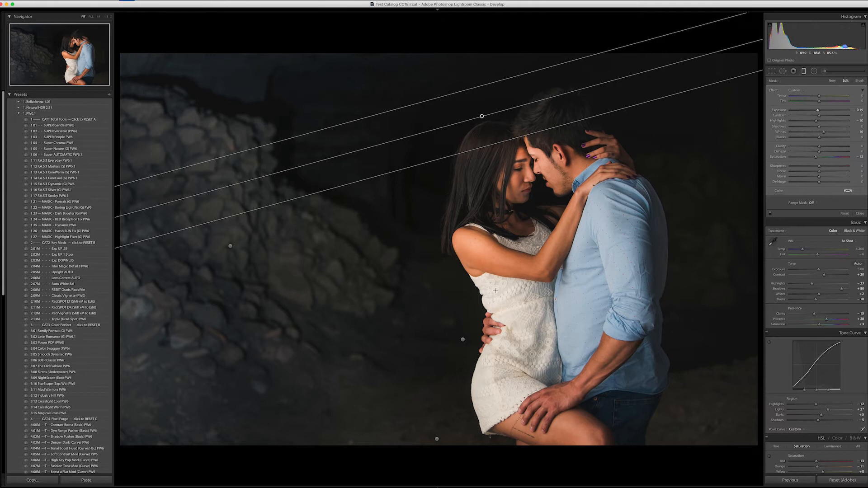
Step: Move the preset's radial filter from the rock wall onto the couple and check its coverage with the mask overlay
{"action": "key", "text": "shift+m"}
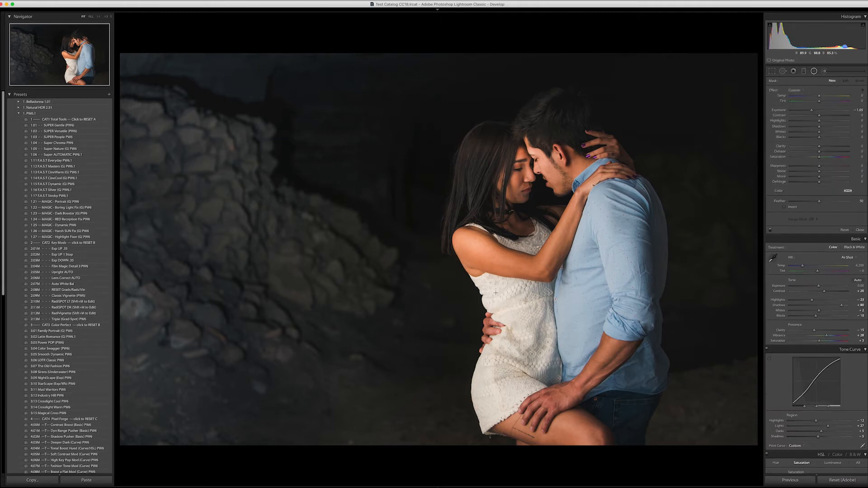
{"action": "left_click", "coordinate": [348, 211]}
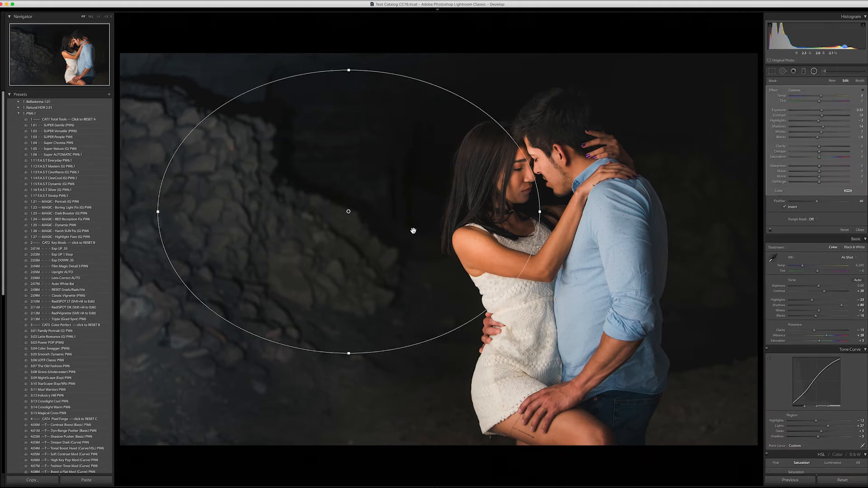
{"action": "left_click_drag", "start_coordinate": [344, 172], "coordinate": [557, 159]}
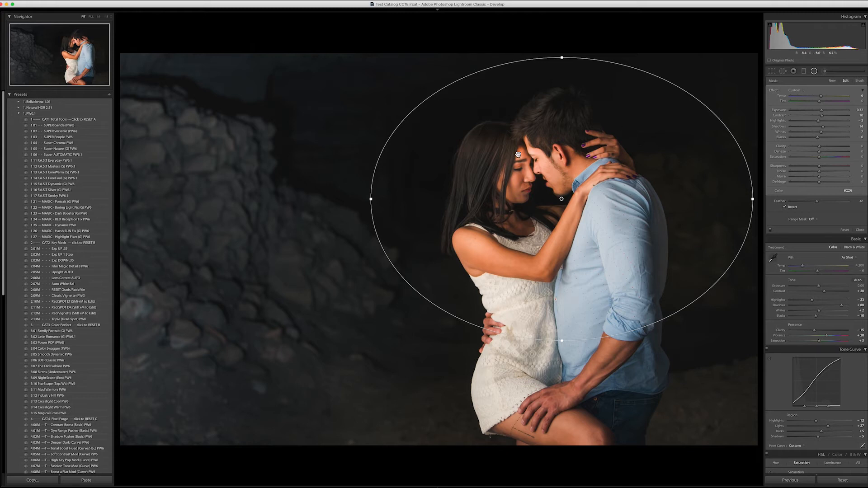
{"action": "mouse_move", "coordinate": [592, 160]}
{"action": "left_mouse_down"}
{"action": "mouse_move", "coordinate": [525, 188]}
{"action": "mouse_move", "coordinate": [583, 164]}
{"action": "left_mouse_up"}
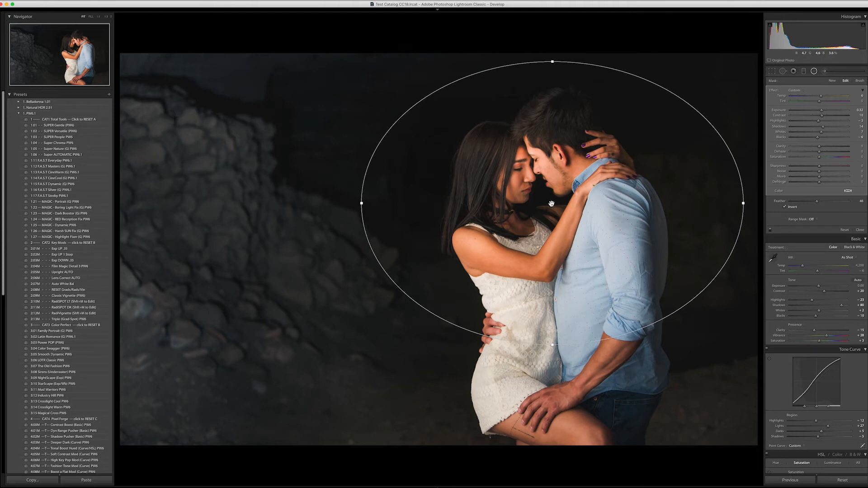
{"action": "key", "text": "o"}
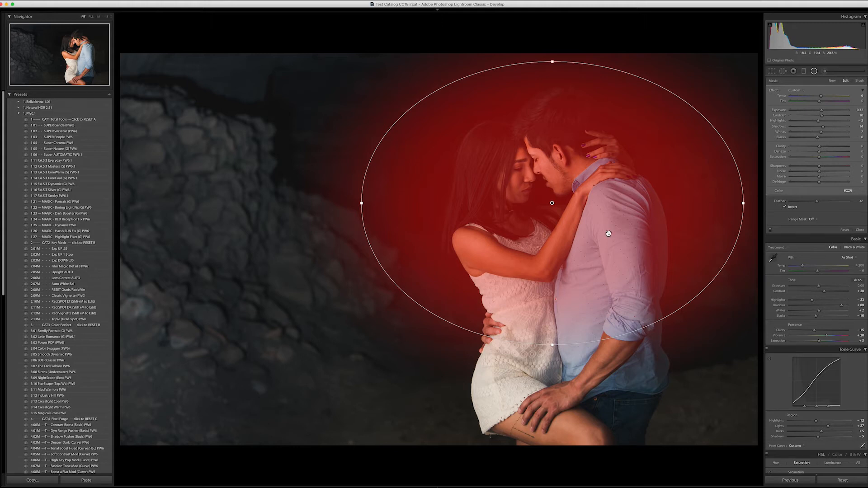
{"action": "key", "text": "o"}
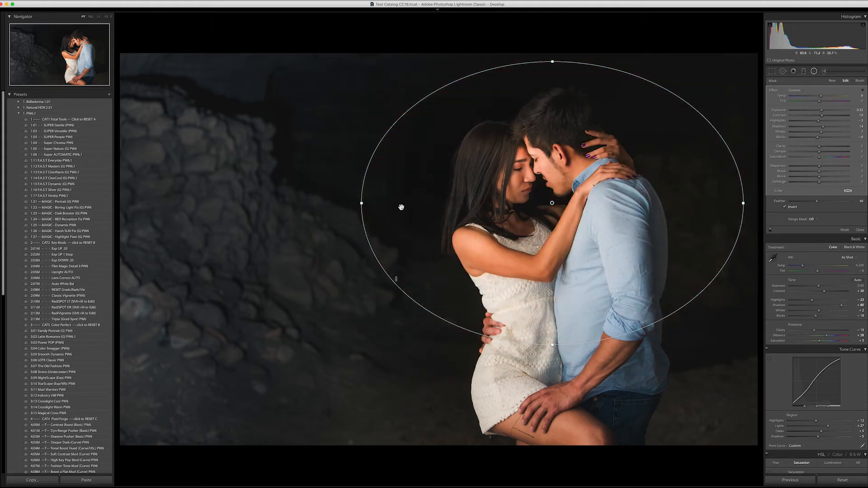
Step: Review the graduated filter pins and position a narrower radial filter over the couple
{"action": "key", "text": "m"}
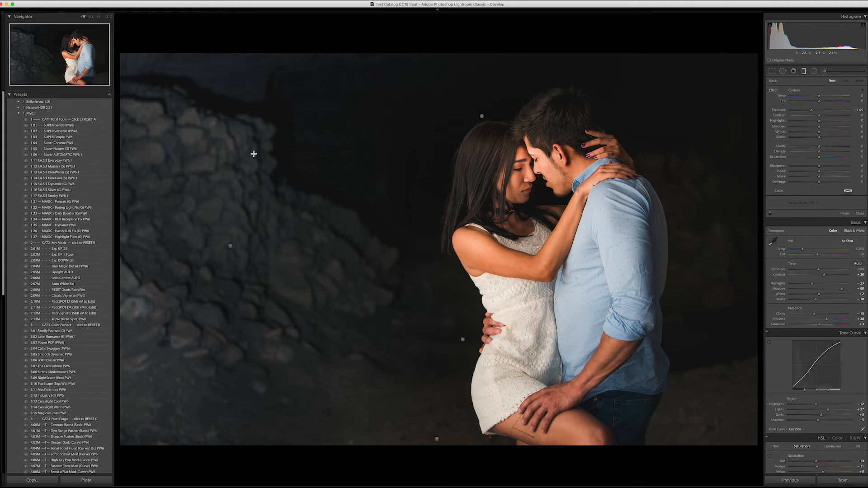
{"action": "key", "text": "m"}
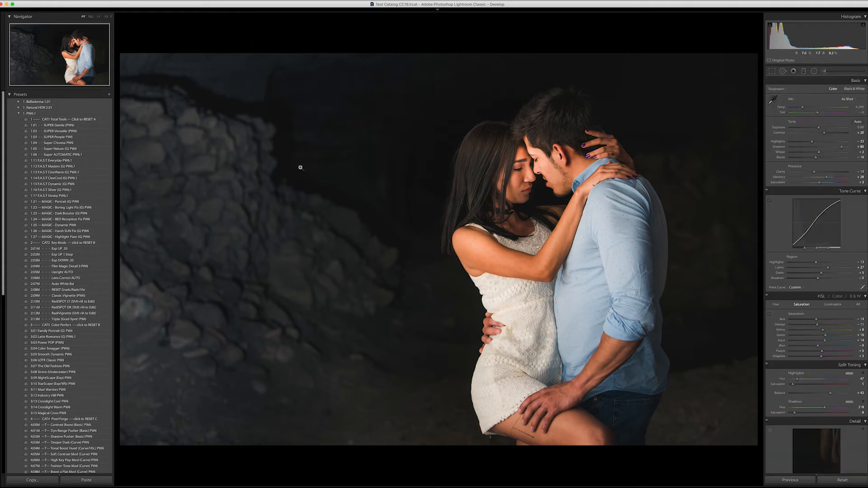
{"action": "key", "text": "shift+m"}
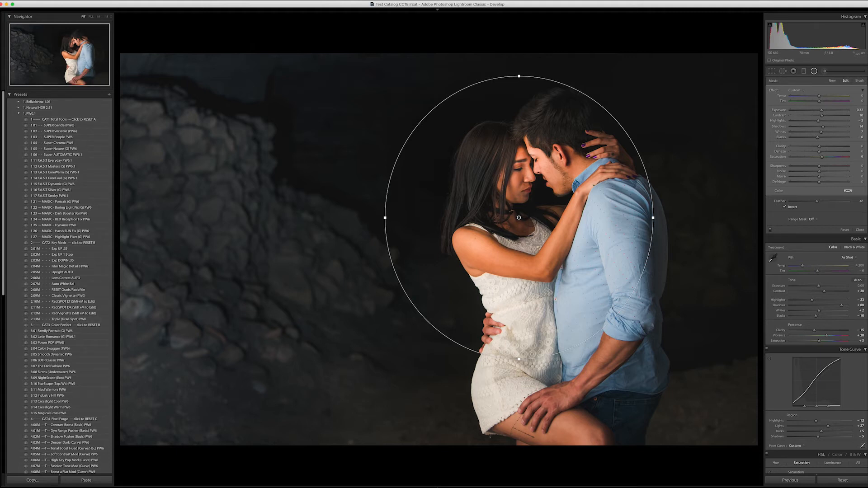
Step: Apply the 2:11M RadiSPOT DK preset and move its radial filter over the couple
{"action": "left_click", "coordinate": [81, 308]}
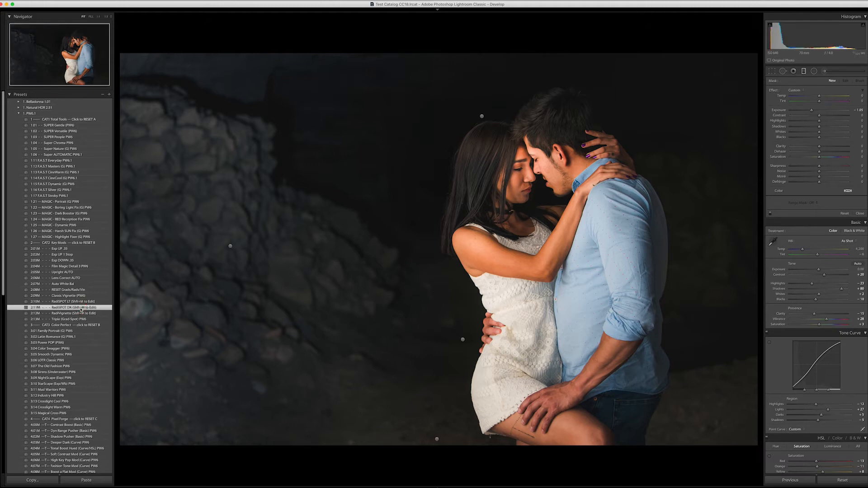
{"action": "key", "text": "shift+m"}
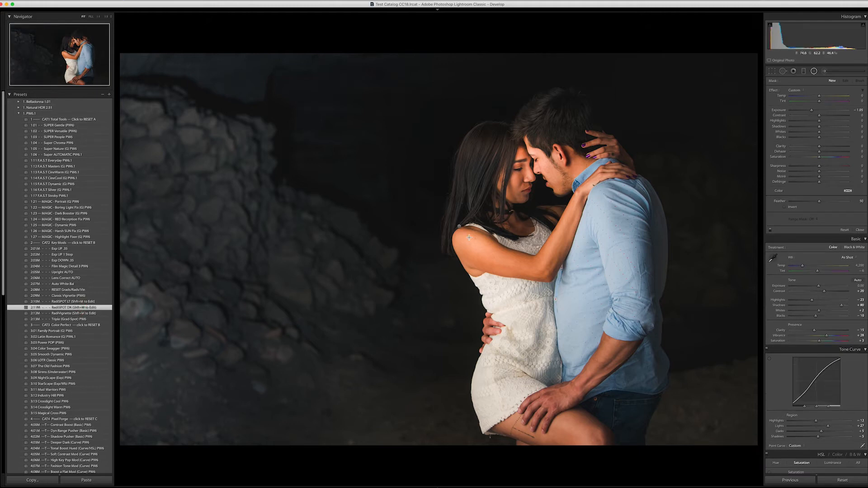
{"action": "left_click", "coordinate": [459, 226]}
{"action": "left_click_drag", "start_coordinate": [492, 220], "coordinate": [567, 209]}
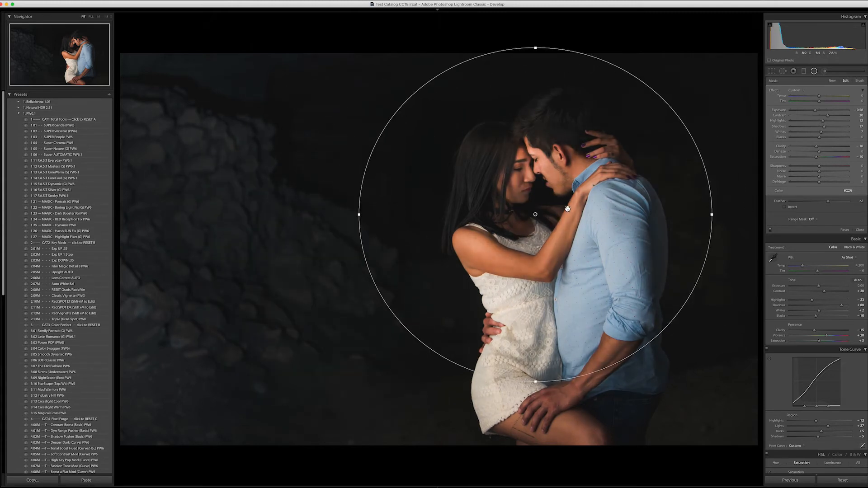
Step: Apply the 2:10M RadiSPOT LT preset and centre its radial filter on the couple
{"action": "left_click", "coordinate": [83, 303]}
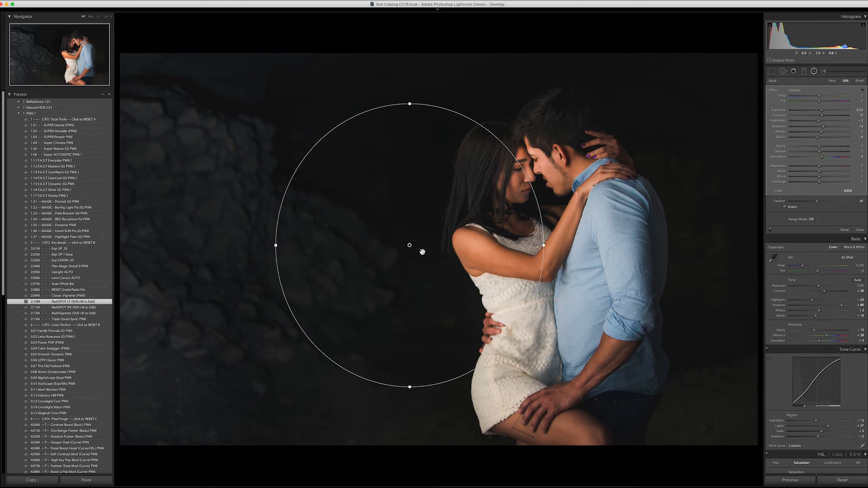
{"action": "left_click_drag", "start_coordinate": [410, 246], "coordinate": [536, 231]}
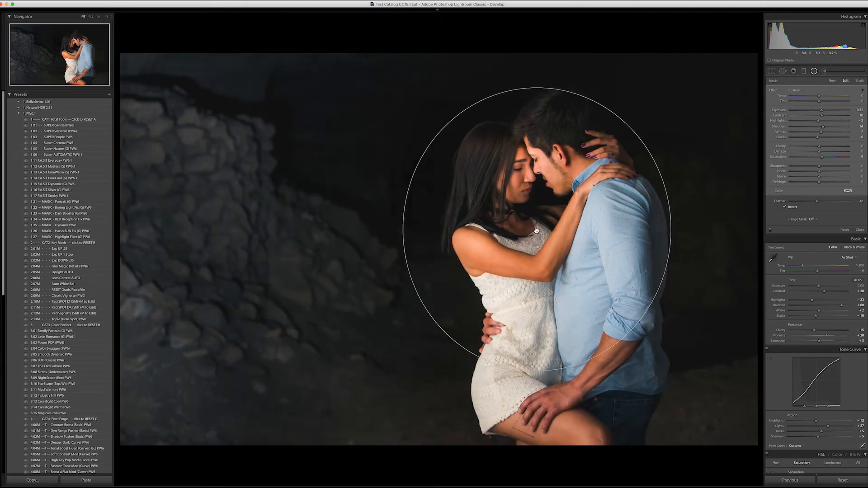
Step: Open the night photo of the lit aspen trees and clear its edits with the CAT1 Total Tools reset preset
{"action": "left_click", "coordinate": [231, 207]}
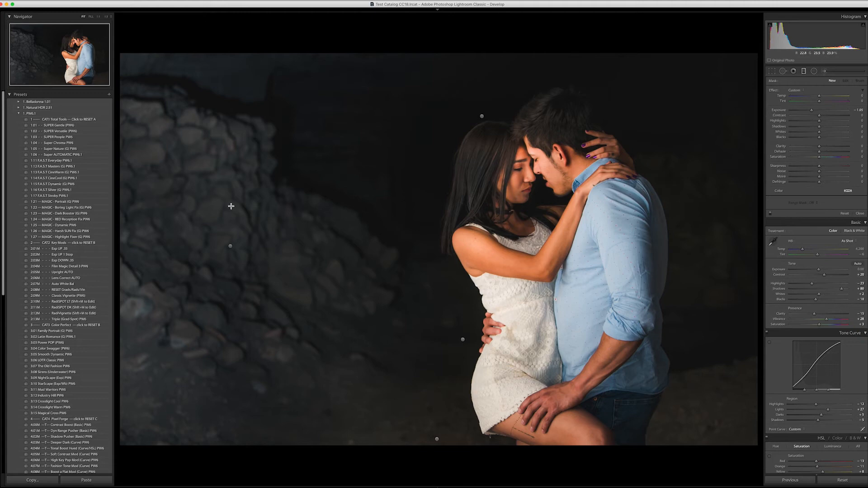
{"action": "key", "text": "g"}
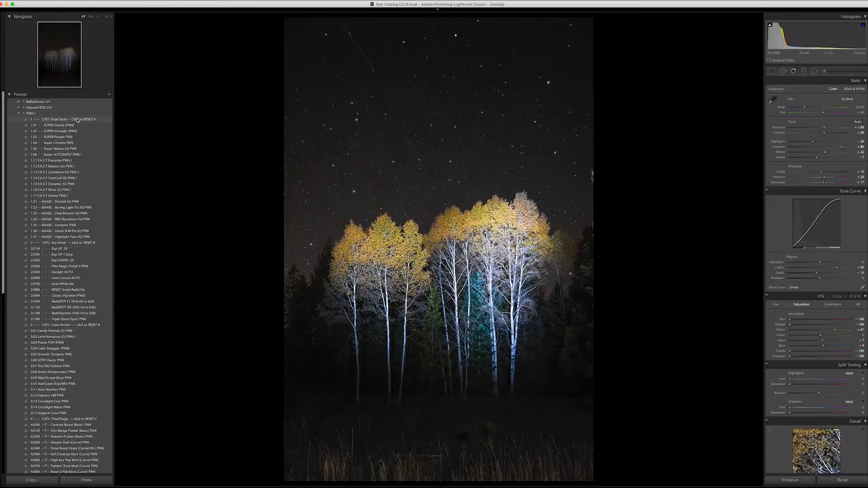
{"action": "left_click", "coordinate": [78, 120]}
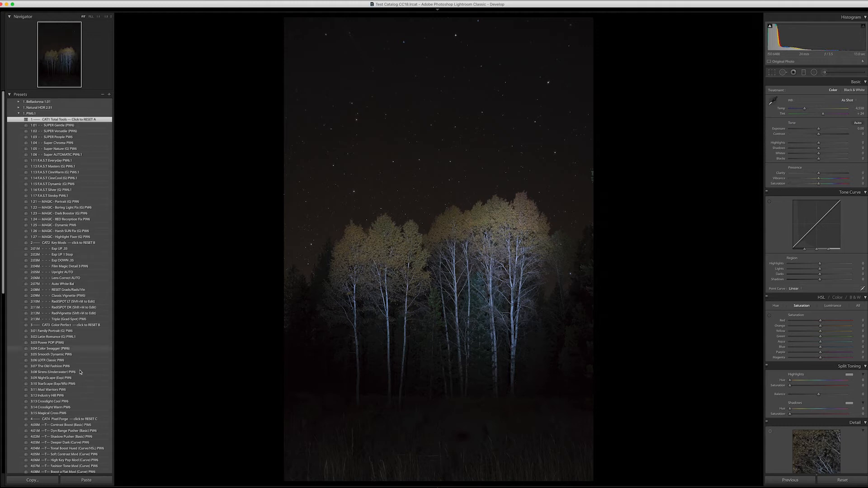
Step: Apply the 3:09 NightScape (Exp) preset to the aspen photo and cool its temperature to 4,357
{"action": "scroll", "coordinate": [76, 378], "scroll_direction": "down", "scroll_amount": 2}
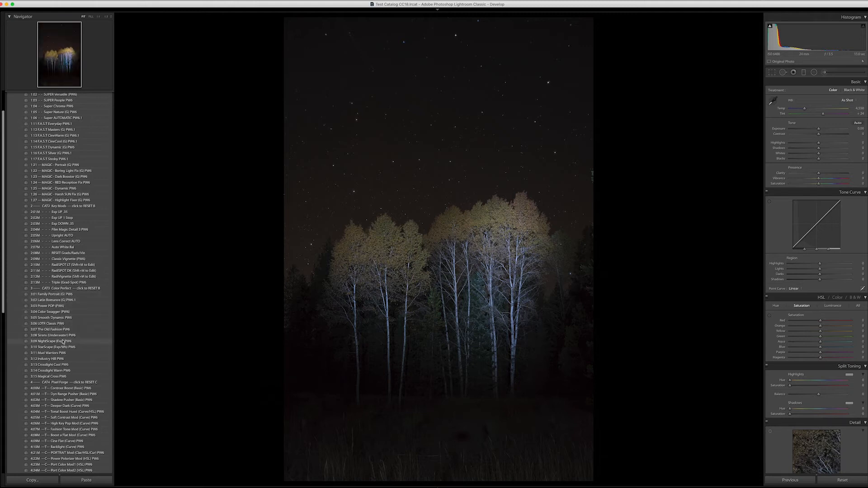
{"action": "left_click", "coordinate": [63, 342]}
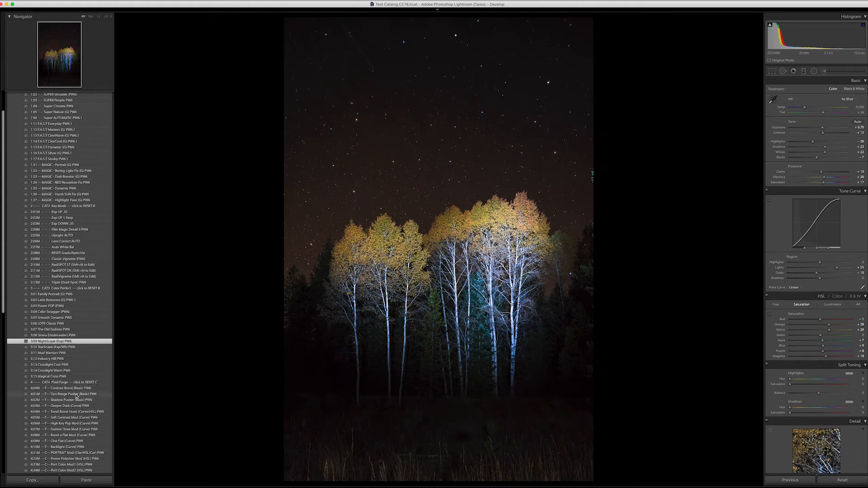
{"action": "left_click_drag", "start_coordinate": [805, 108], "coordinate": [804, 109]}
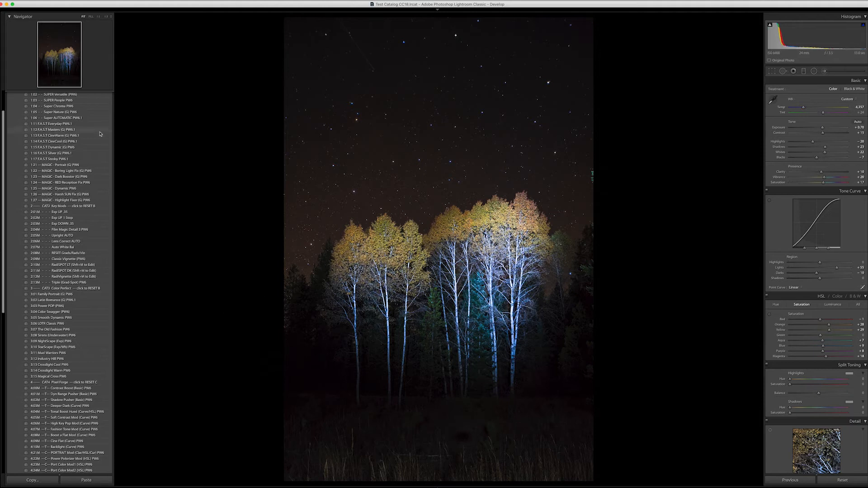
Step: Pick the photo of the woman in the white dress on the dry hillside from the library grid and open it for developing
{"action": "scroll", "coordinate": [52, 285], "scroll_direction": "down", "scroll_amount": 1}
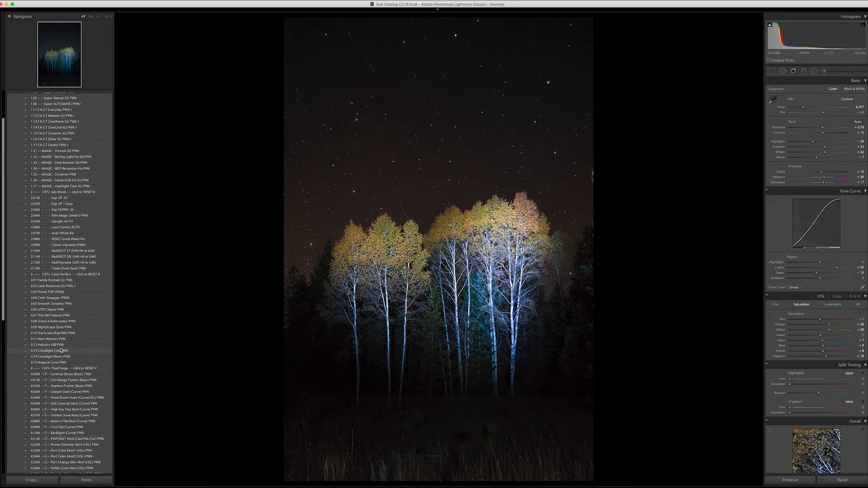
{"action": "scroll", "coordinate": [63, 346], "scroll_direction": "down", "scroll_amount": 2}
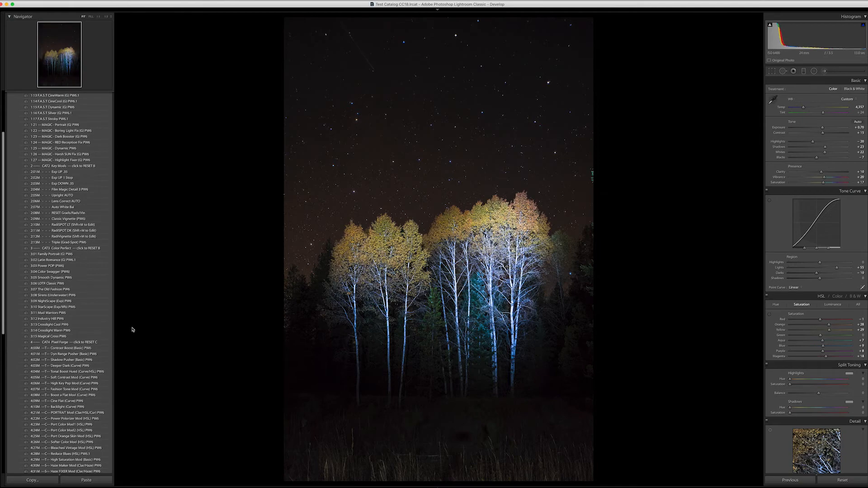
{"action": "key", "text": "g"}
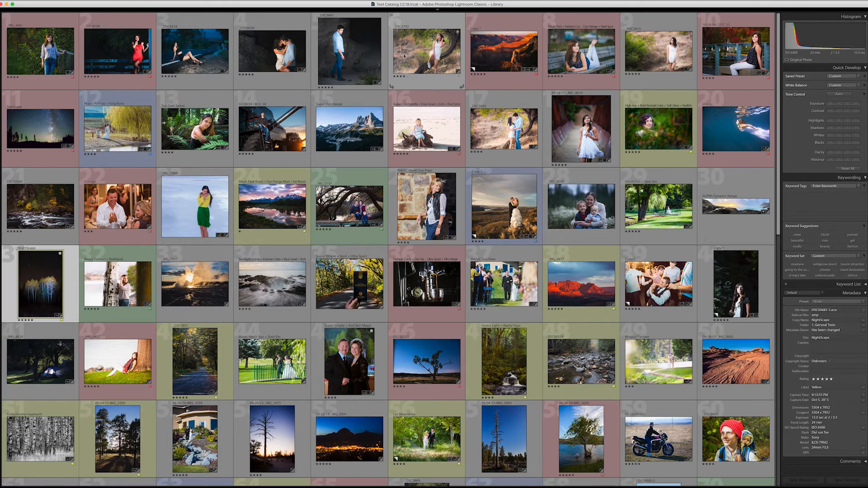
{"action": "left_click", "coordinate": [446, 58]}
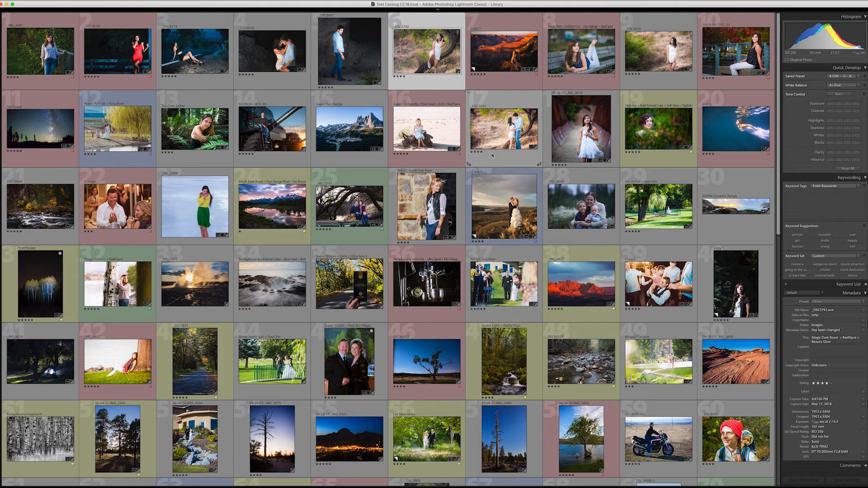
{"action": "left_click", "coordinate": [663, 57]}
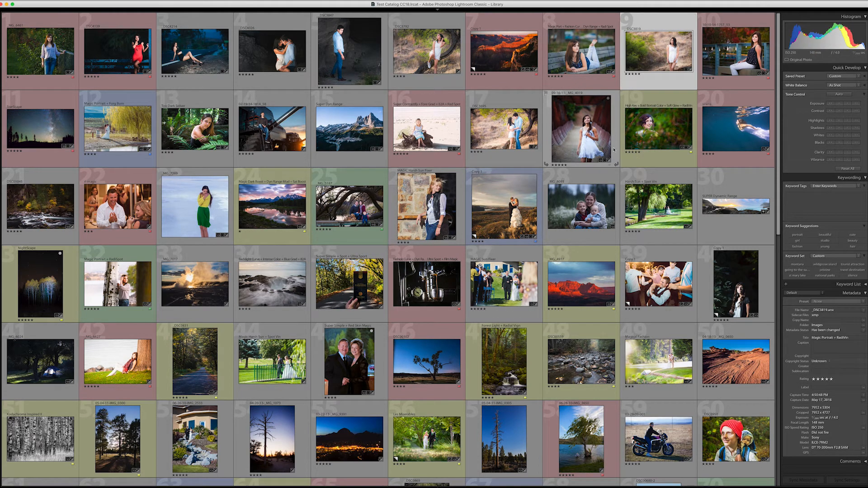
{"action": "key", "text": "d"}
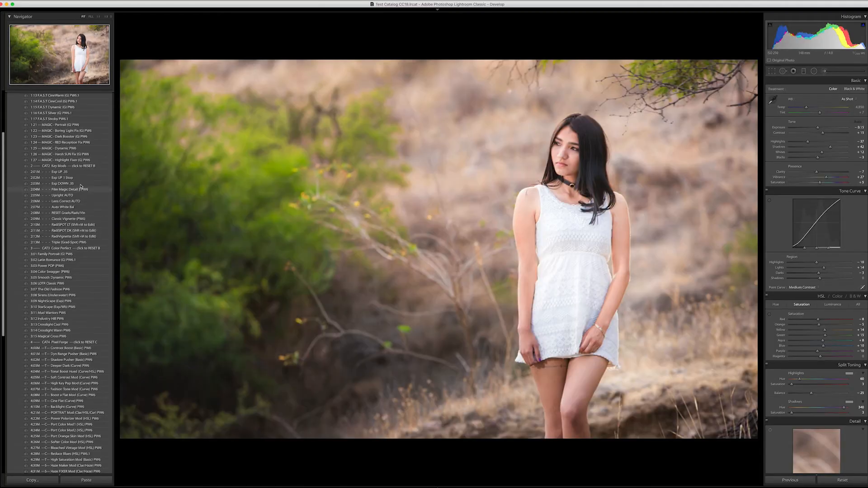
Step: Reset the white-dress portrait with the CAT1 preset and apply the 1:21 MAGIC - Portrait (G) preset
{"action": "scroll", "coordinate": [88, 129], "scroll_direction": "up", "scroll_amount": 5}
{"action": "left_click", "coordinate": [68, 120]}
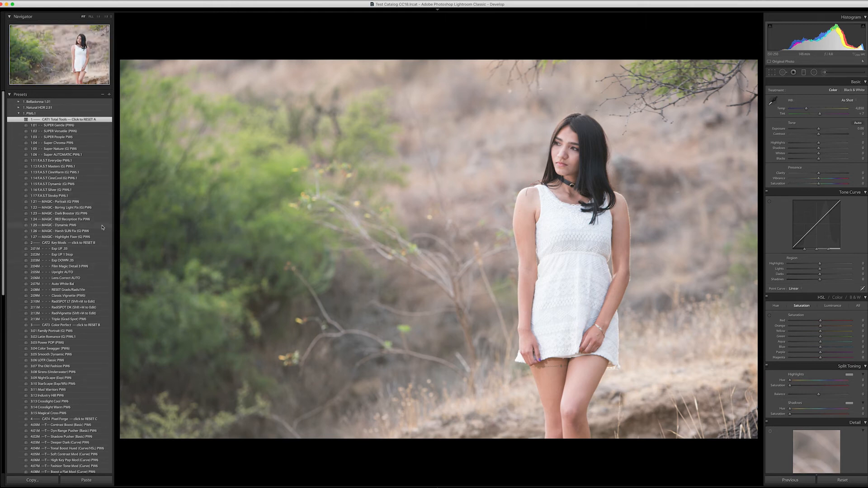
{"action": "left_click", "coordinate": [76, 202]}
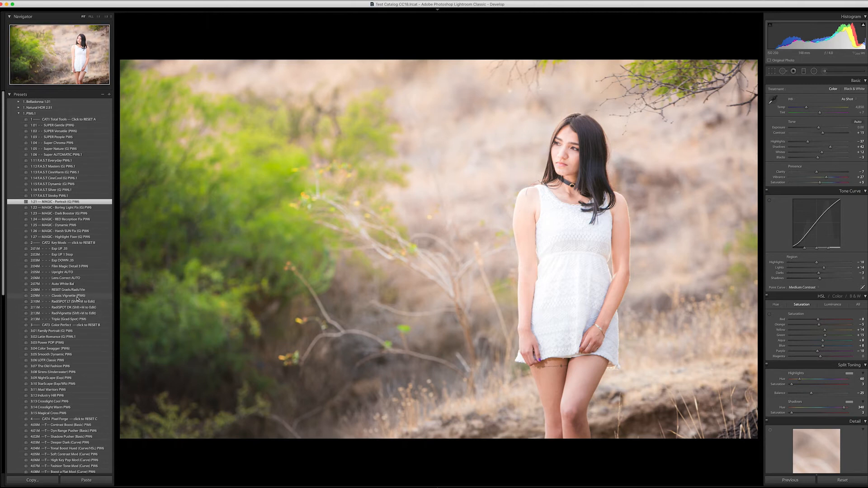
Step: Add the 2:12M RadiVignette preset to the white-dress portrait and select its radial filter for editing
{"action": "left_click", "coordinate": [86, 313]}
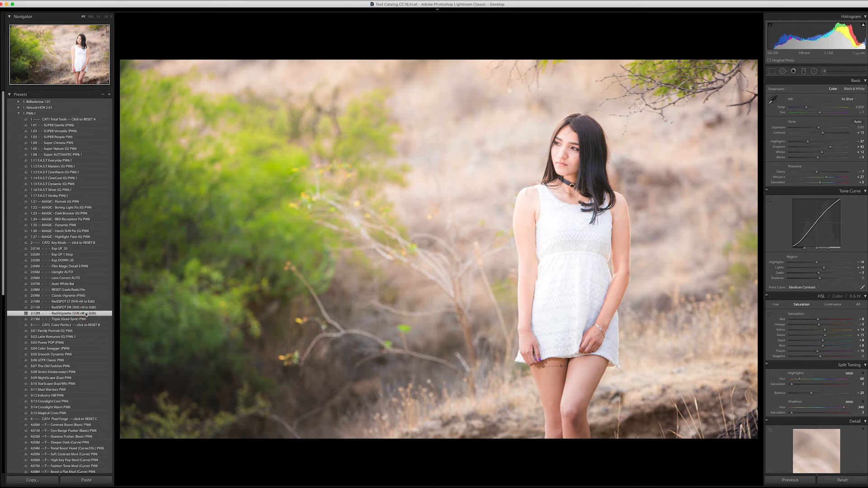
{"action": "key", "text": "shift"}
{"action": "key", "text": "shift+m"}
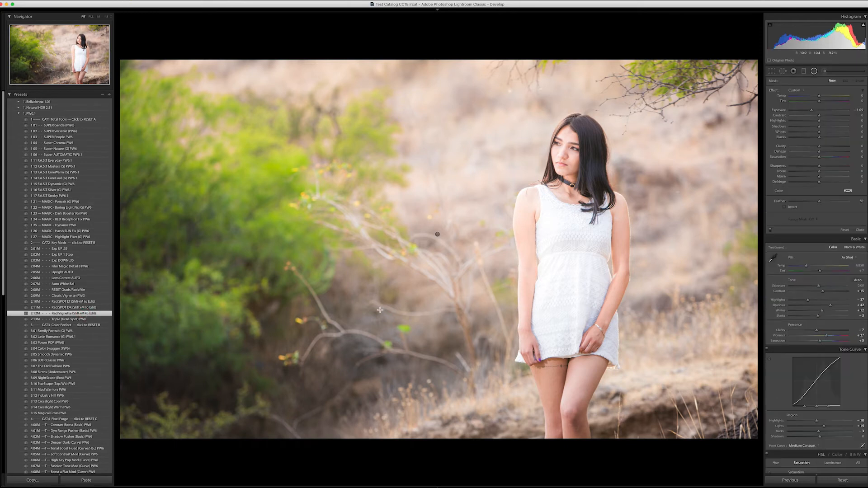
{"action": "left_click", "coordinate": [437, 234]}
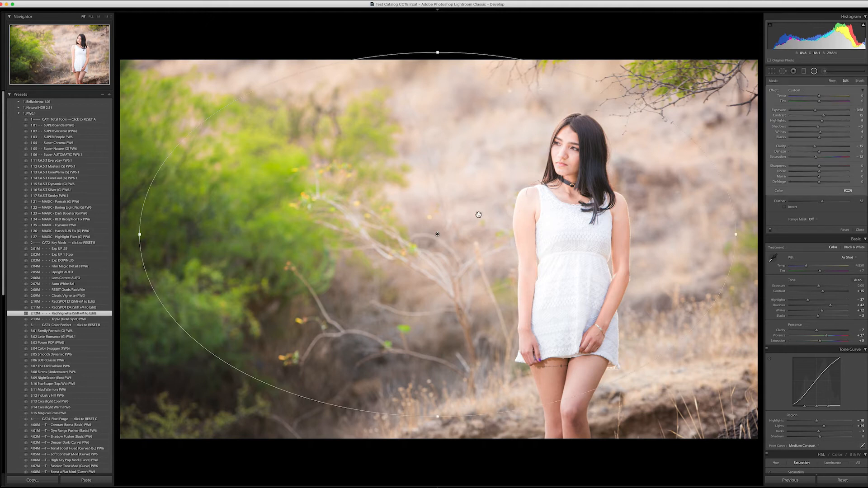
Step: Shrink the vignette's radial filter to a narrow ellipse and position it around the woman's head and torso
{"action": "left_click_drag", "start_coordinate": [438, 52], "coordinate": [439, 108]}
{"action": "left_click_drag", "start_coordinate": [470, 228], "coordinate": [580, 206]}
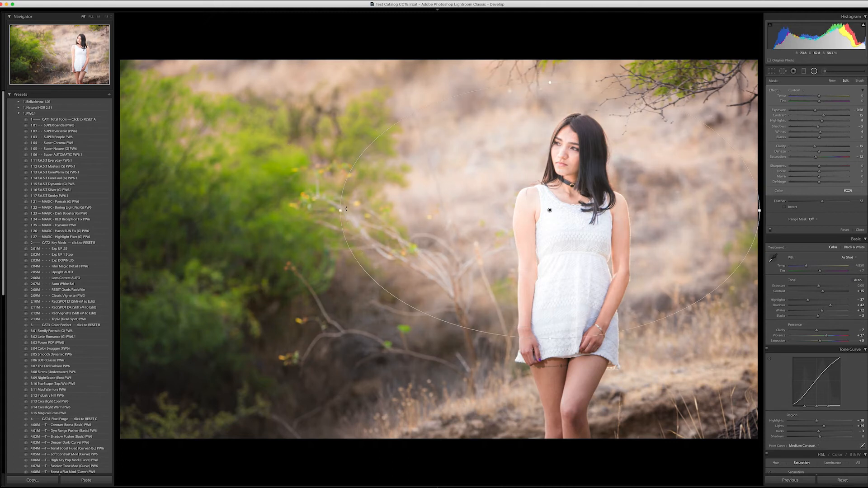
{"action": "left_click_drag", "start_coordinate": [339, 210], "coordinate": [456, 200]}
{"action": "left_click_drag", "start_coordinate": [581, 168], "coordinate": [594, 180]}
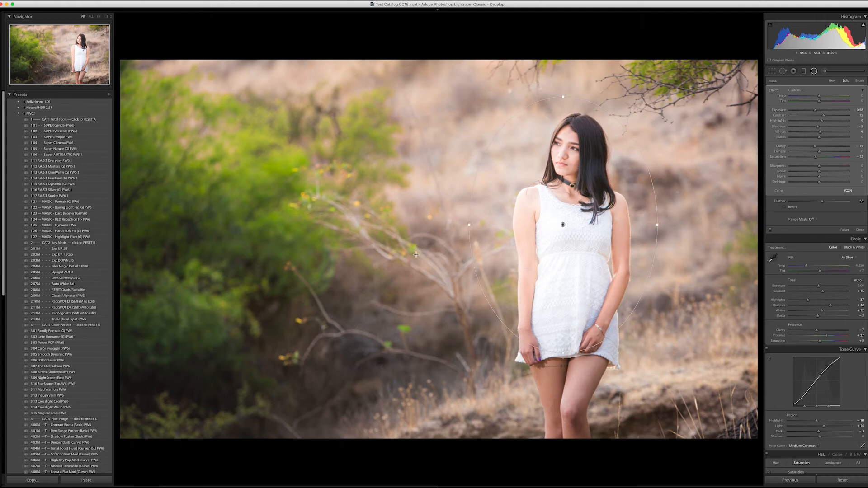
Step: Apply the CAT1 reset preset to the white-dress portrait as a before view, and undo that reset
{"action": "key", "text": "m"}
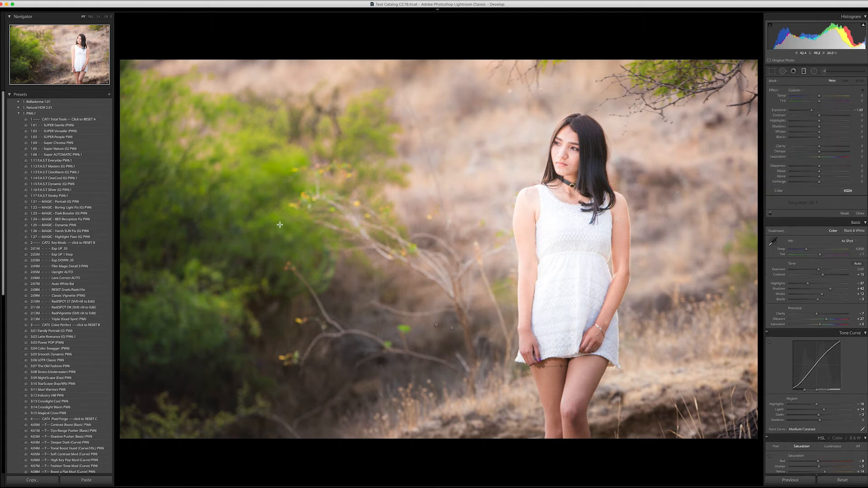
{"action": "left_click", "coordinate": [62, 121]}
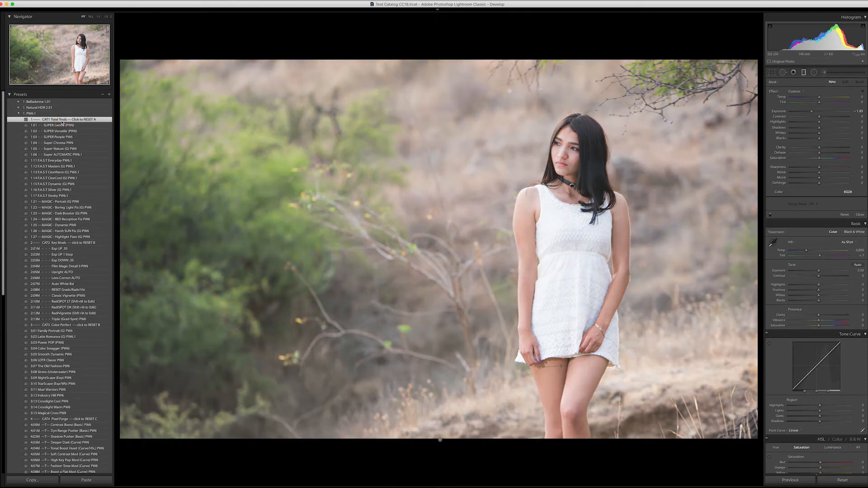
{"action": "key", "text": "super+z"}
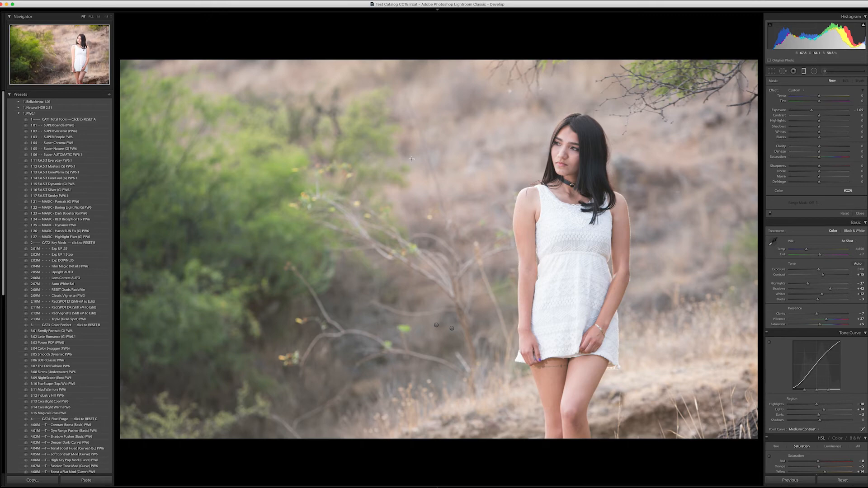
Step: Switch to the portrait of the woman among the forest ferns and clear its edits with the CAT1 reset preset
{"action": "key", "text": "g"}
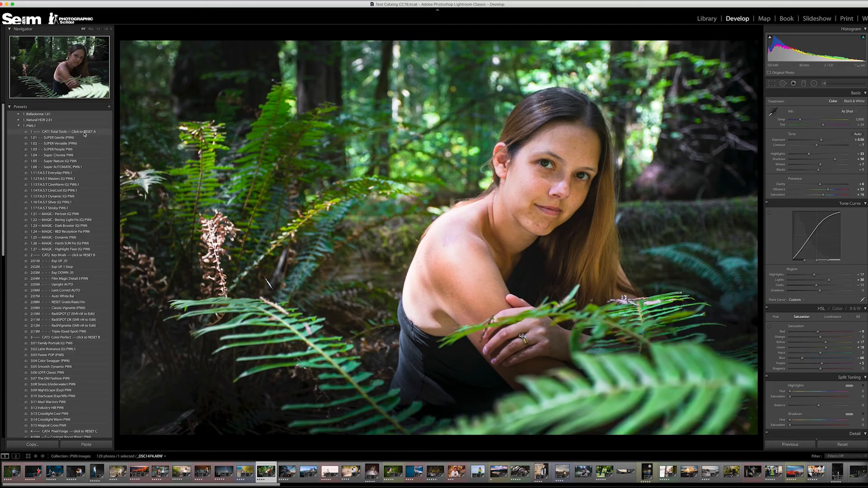
{"action": "left_click", "coordinate": [84, 132]}
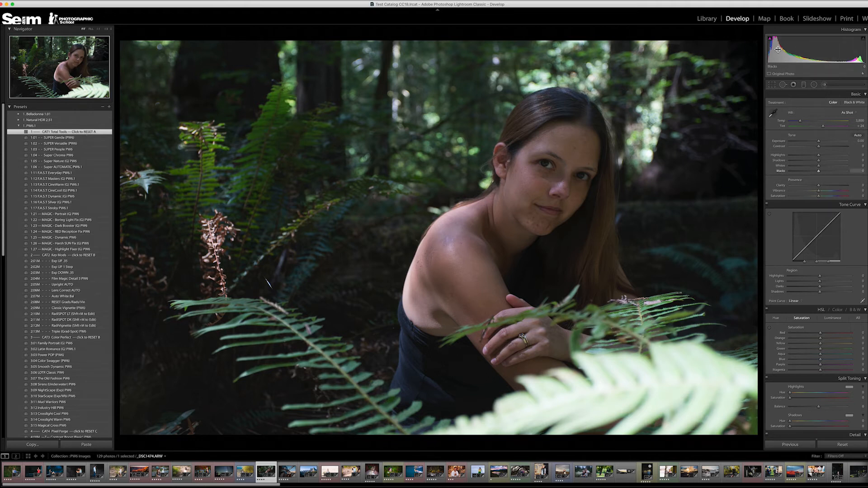
Step: Apply the 1:23 MAGIC - Dark Booster (G) preset and stack the 2:13M Triple (Grad-Spot) preset on the fern portrait
{"action": "left_click", "coordinate": [80, 226]}
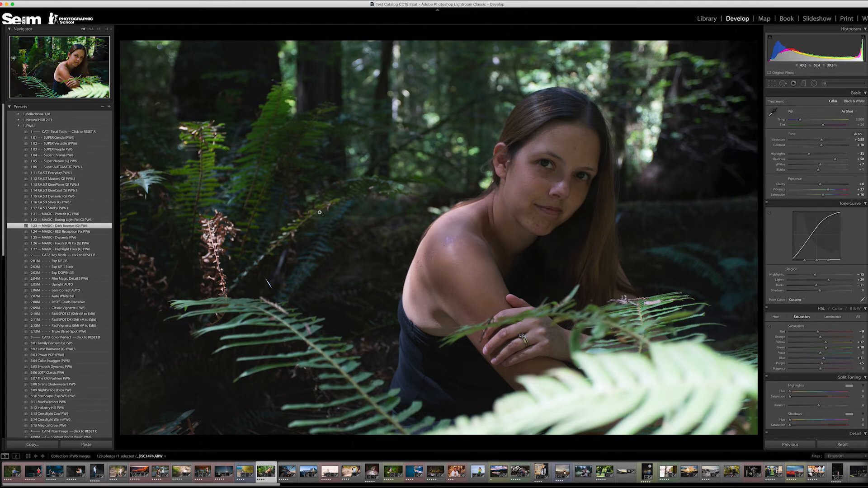
{"action": "left_click", "coordinate": [68, 226]}
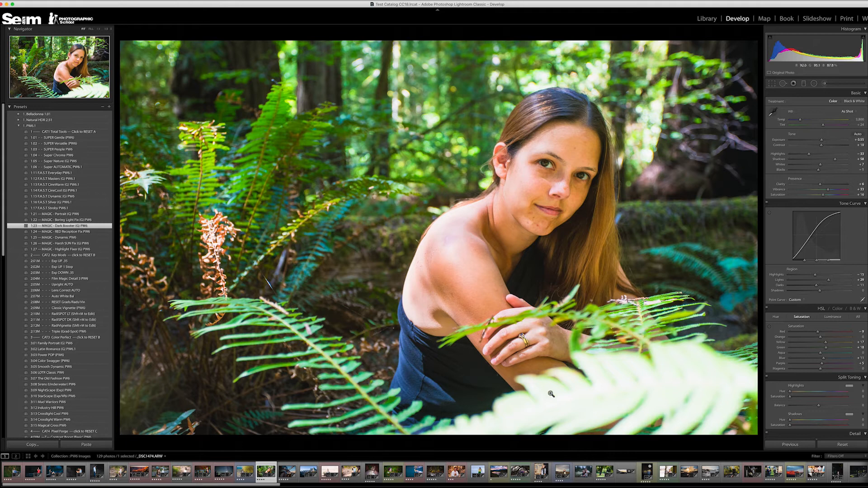
{"action": "left_click", "coordinate": [80, 332]}
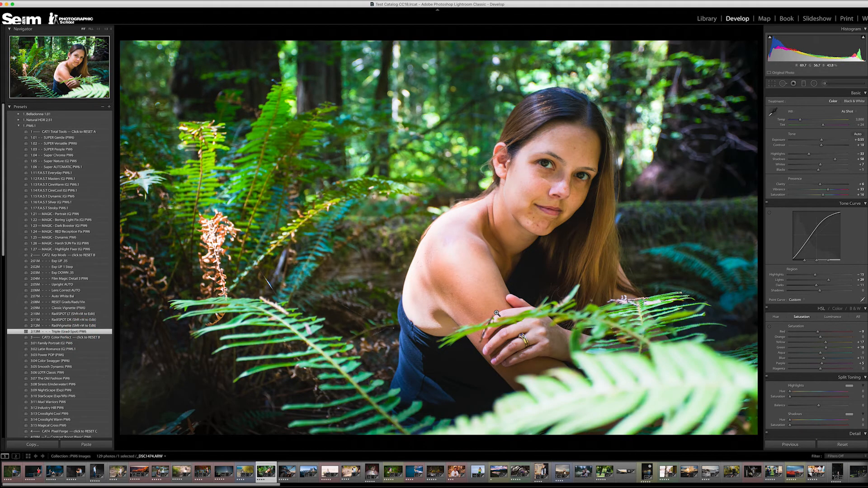
Step: Select the graduated filter over the bright foreground ferns and set its exposure to -1.22 and highlights to -61
{"action": "key", "text": "m"}
{"action": "left_click", "coordinate": [436, 365]}
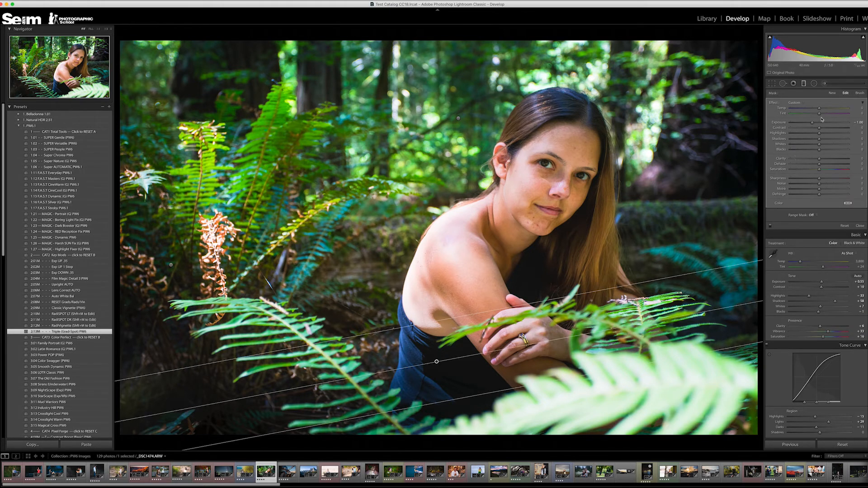
{"action": "mouse_move", "coordinate": [819, 134]}
{"action": "left_mouse_down"}
{"action": "mouse_move", "coordinate": [808, 134]}
{"action": "mouse_move", "coordinate": [812, 123]}
{"action": "left_mouse_up"}
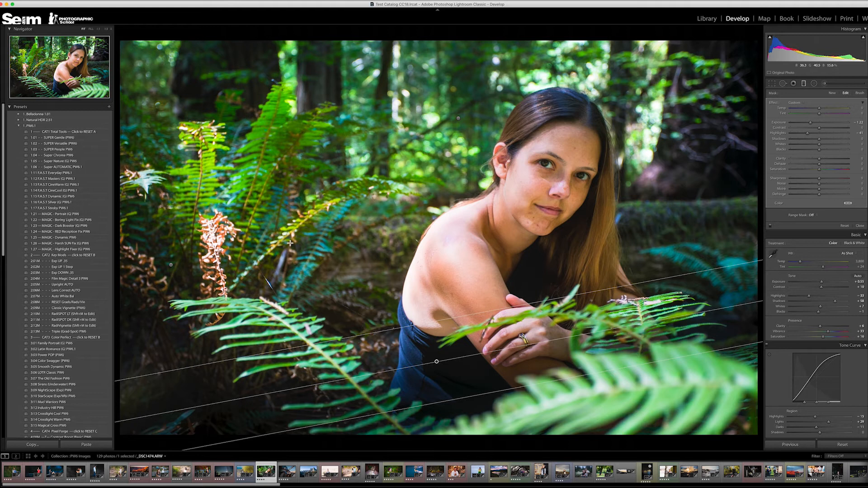
Step: Narrow the graduated filter across the upper forest, and shift and tilt the side graduated filter over the ferns beside the woman
{"action": "left_click", "coordinate": [459, 118]}
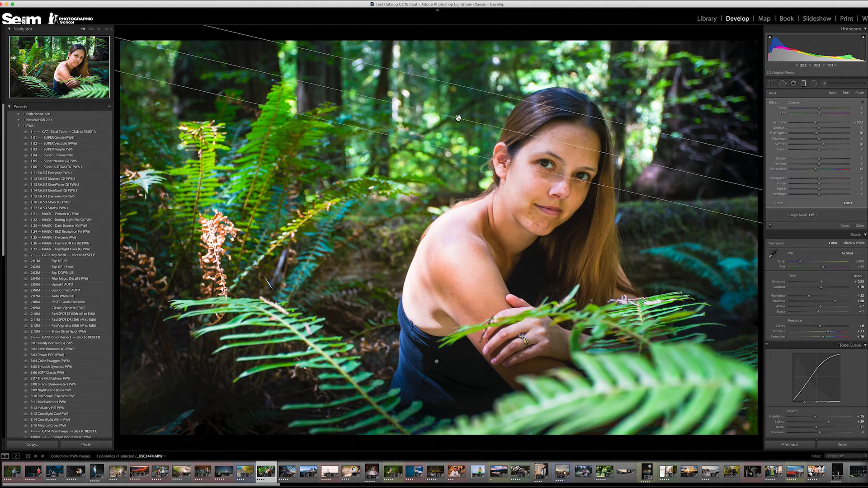
{"action": "left_click_drag", "start_coordinate": [244, 83], "coordinate": [244, 76]}
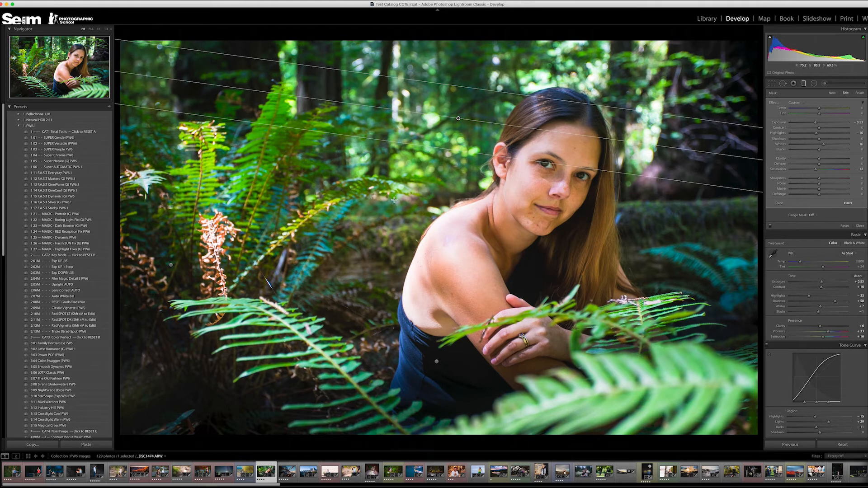
{"action": "left_click", "coordinate": [171, 264]}
{"action": "left_click_drag", "start_coordinate": [225, 236], "coordinate": [297, 208]}
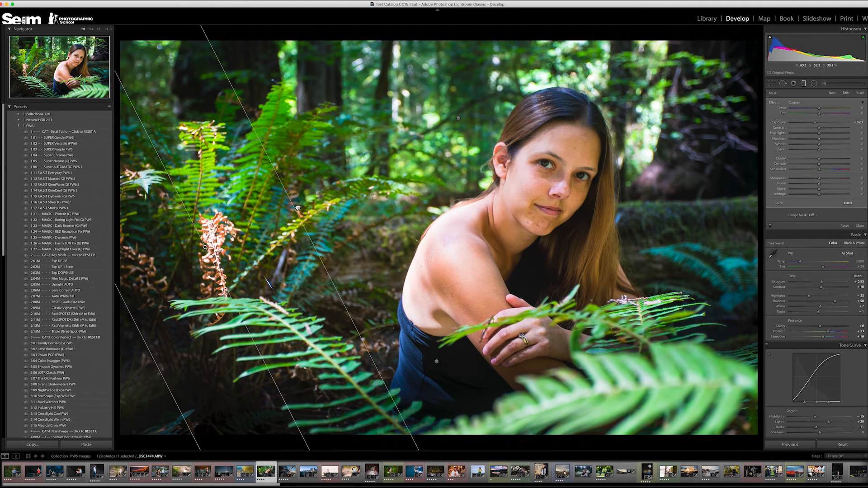
{"action": "left_click_drag", "start_coordinate": [183, 166], "coordinate": [182, 166]}
{"action": "left_click_drag", "start_coordinate": [206, 248], "coordinate": [290, 232]}
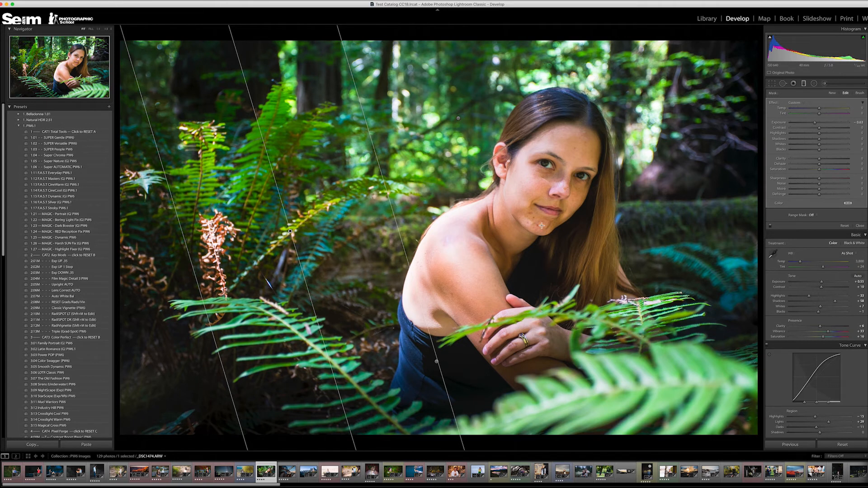
Step: Move the radial filter from the ferns onto the woman's face and upper body, and lower its highlights to about -32
{"action": "key", "text": "shift+m"}
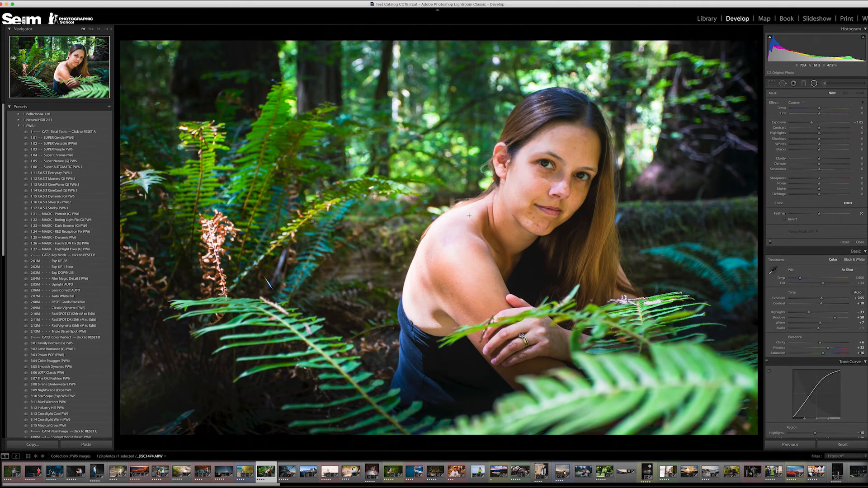
{"action": "left_click", "coordinate": [313, 221]}
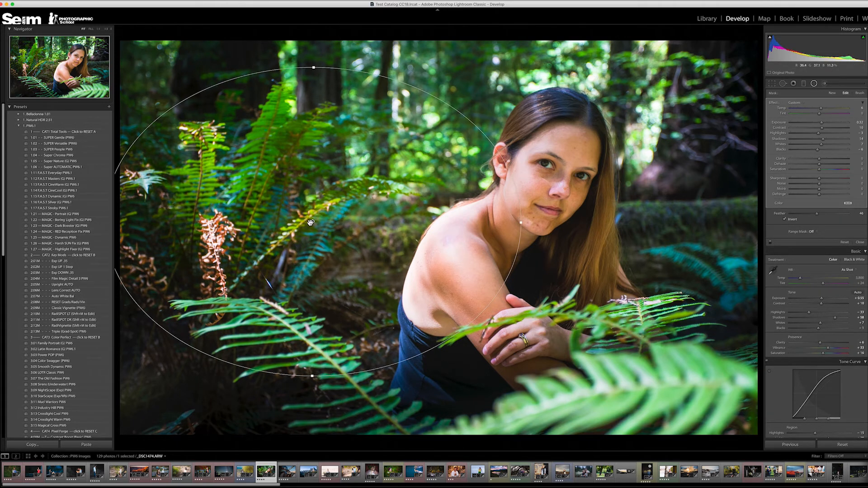
{"action": "left_click_drag", "start_coordinate": [535, 197], "coordinate": [555, 213]}
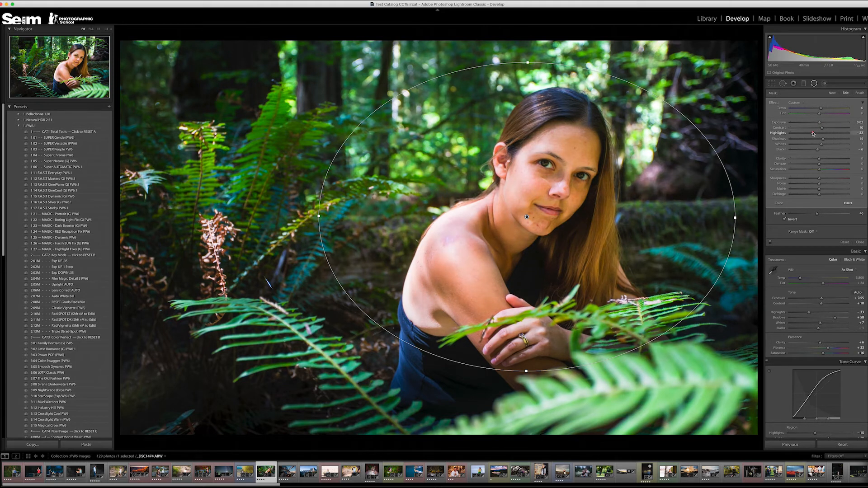
{"action": "key", "text": "m"}
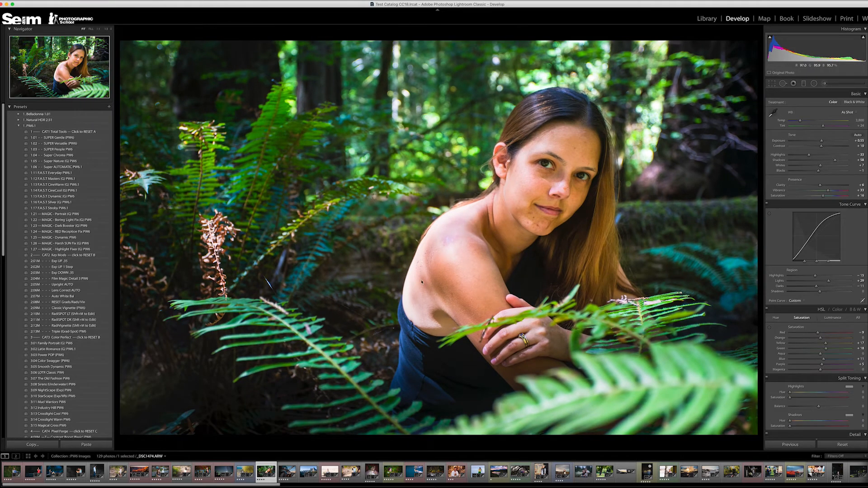
Step: Switch to the night portrait of the woman sitting by the road and set the foreground graduated filter's blacks to -19
{"action": "key", "text": "g"}
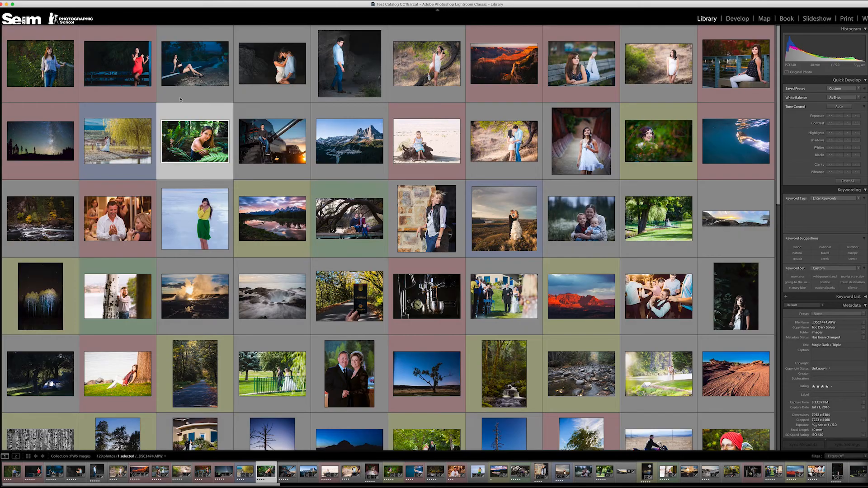
{"action": "left_click", "coordinate": [195, 76]}
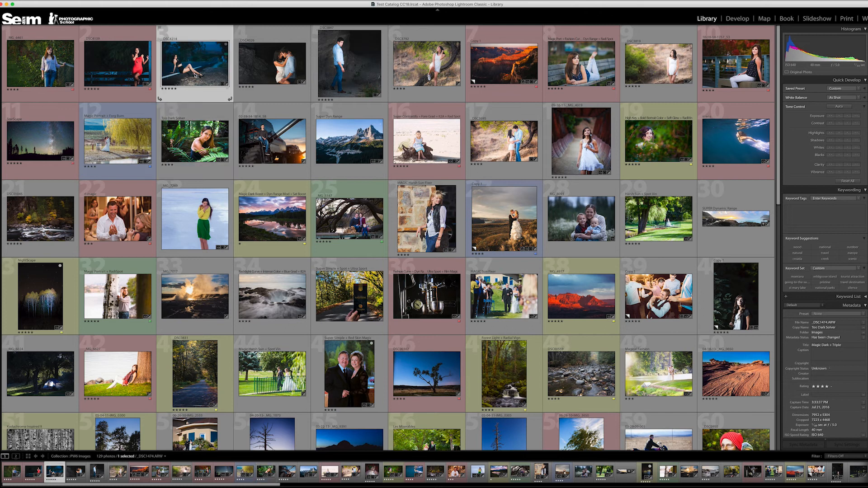
{"action": "key", "text": "d"}
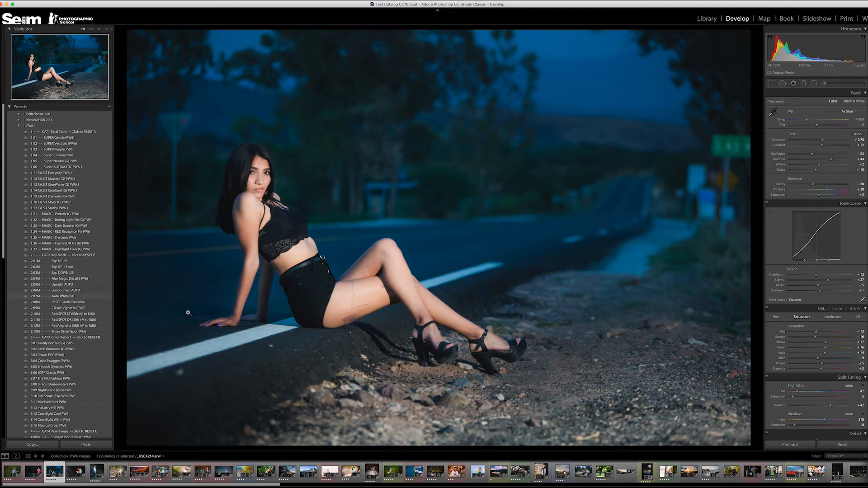
{"action": "key", "text": "m"}
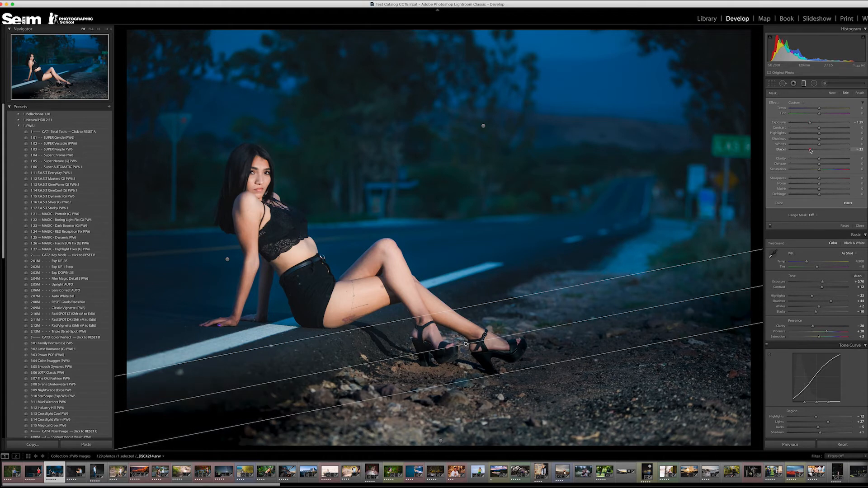
{"action": "left_click_drag", "start_coordinate": [814, 150], "coordinate": [815, 149]}
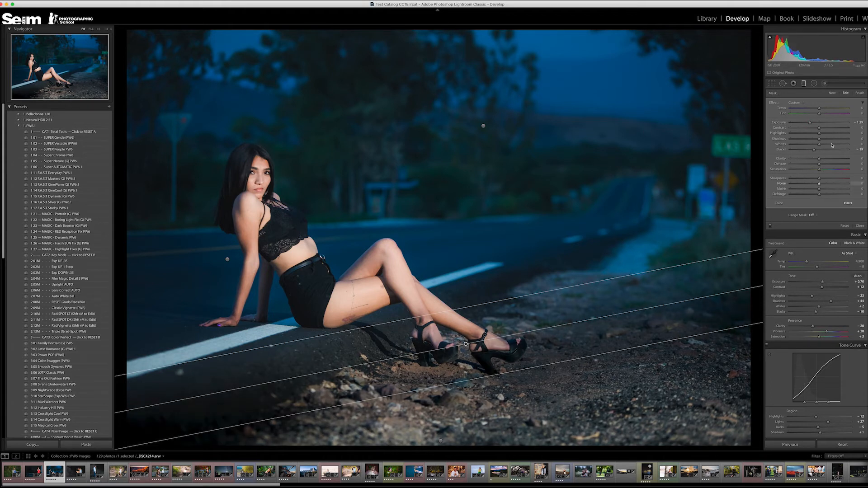
{"action": "key", "text": "m"}
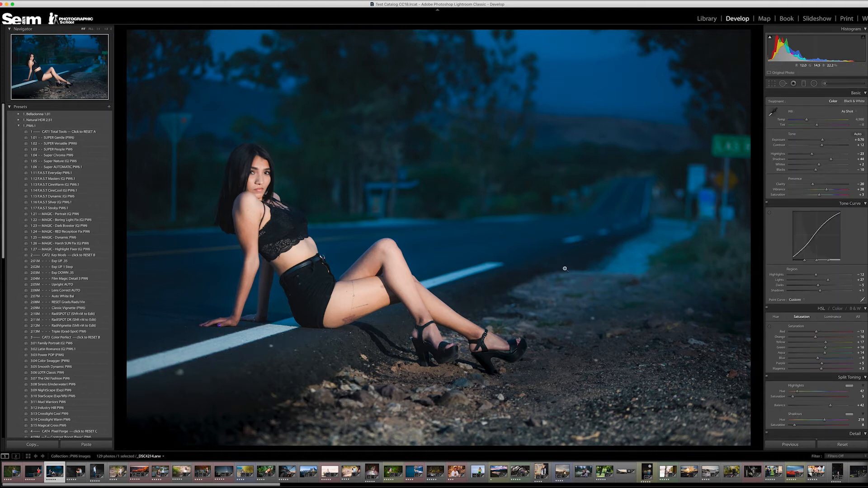
Step: Apply the 4:24M Port Color Mod2 (HSL) preset to the roadside portrait and stack the 2:04M Film Magic Detail preset
{"action": "scroll", "coordinate": [93, 324], "scroll_direction": "down", "scroll_amount": 10}
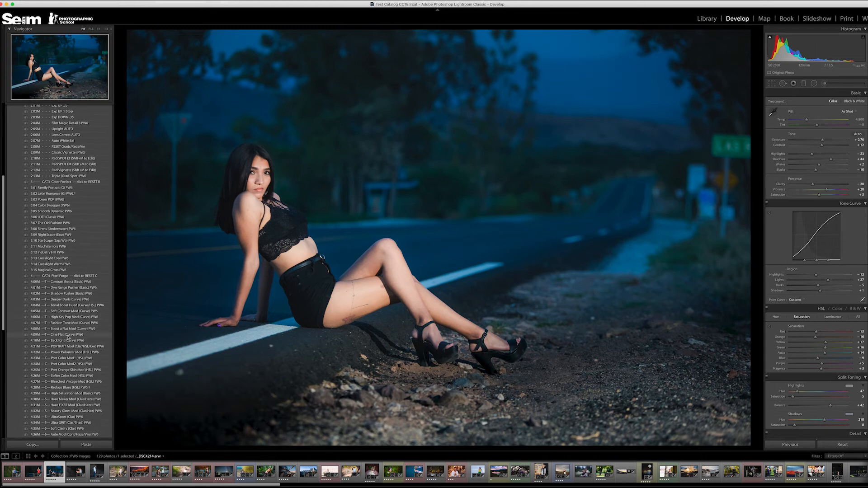
{"action": "scroll", "coordinate": [68, 346], "scroll_direction": "down", "scroll_amount": 1}
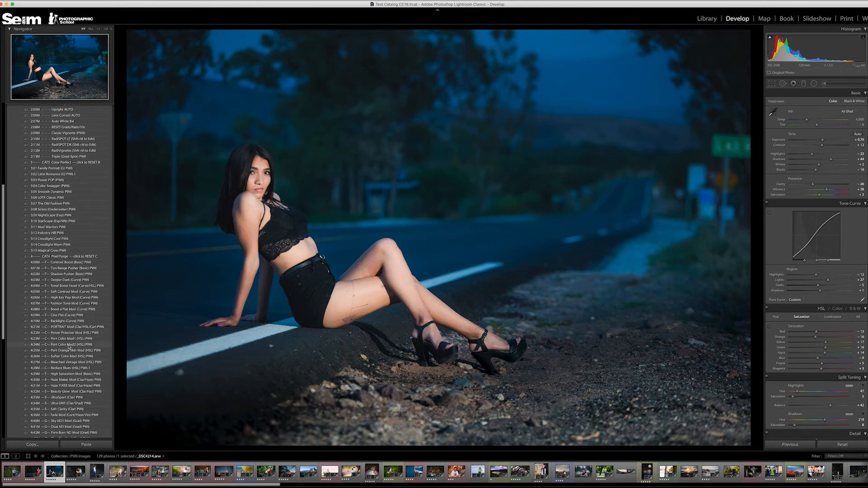
{"action": "left_click", "coordinate": [69, 345]}
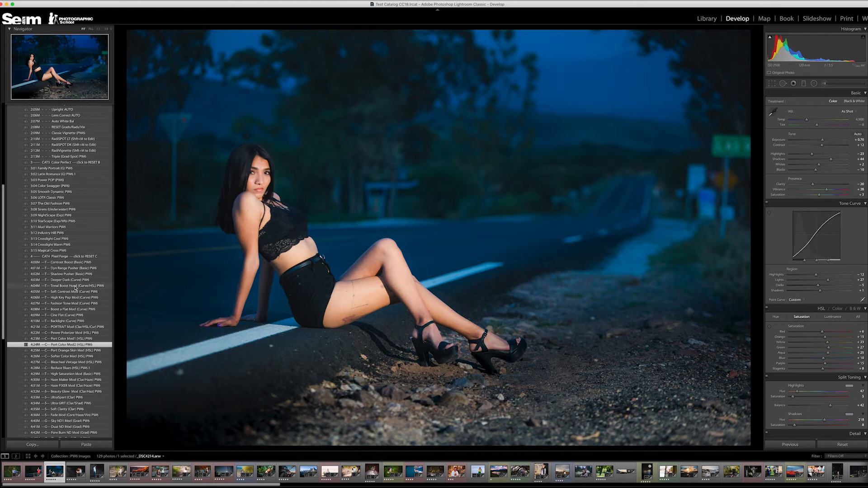
{"action": "scroll", "coordinate": [80, 347], "scroll_direction": "down", "scroll_amount": 5}
{"action": "scroll", "coordinate": [80, 348], "scroll_direction": "down", "scroll_amount": 4}
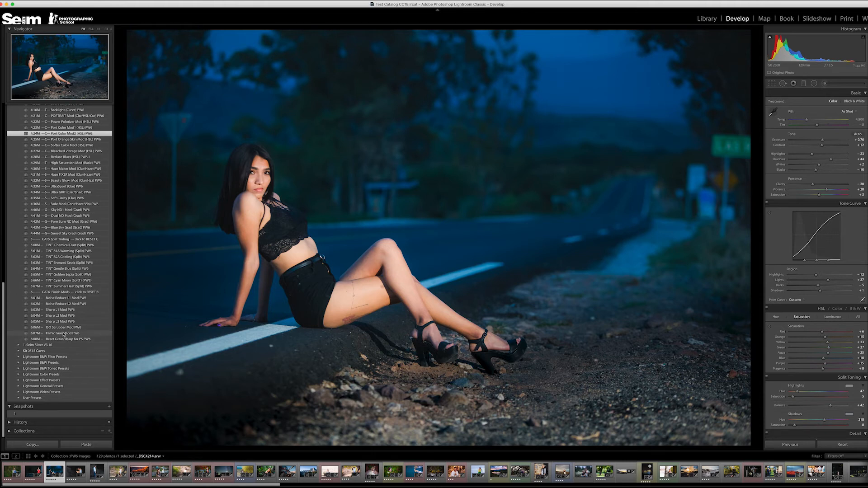
{"action": "scroll", "coordinate": [64, 334], "scroll_direction": "up", "scroll_amount": 15}
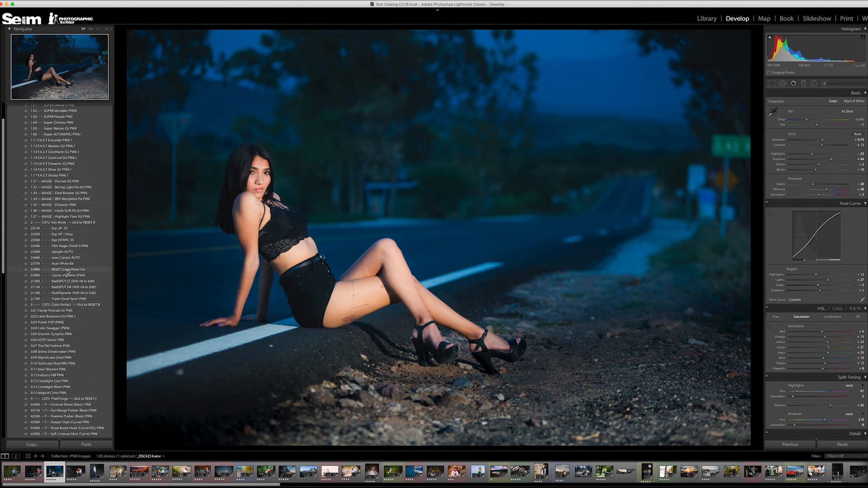
{"action": "left_click", "coordinate": [78, 247]}
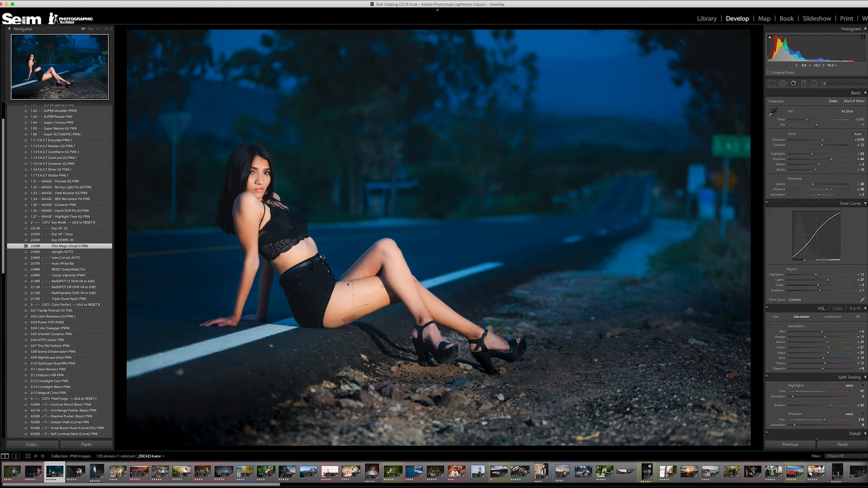
Step: Open the rocky mountain landscape with the winding road and apply the 6:08M Reset Grain/Sharp for PS preset
{"action": "key", "text": "g"}
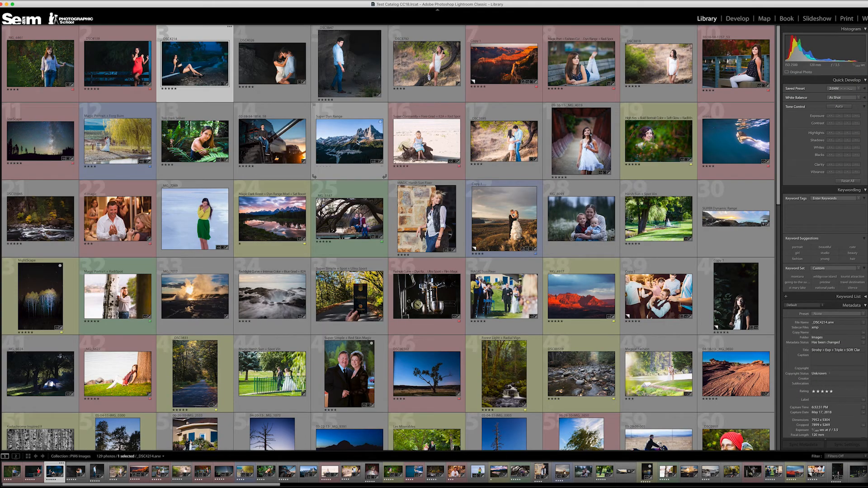
{"action": "left_click", "coordinate": [357, 141]}
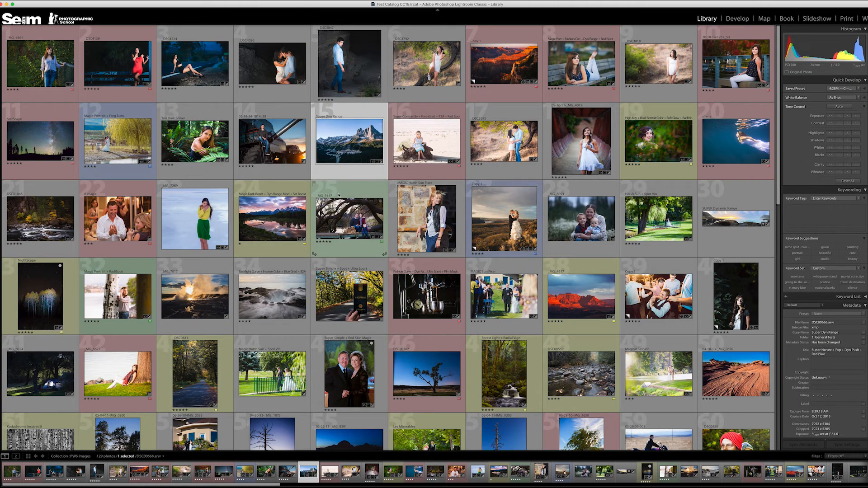
{"action": "key", "text": "d"}
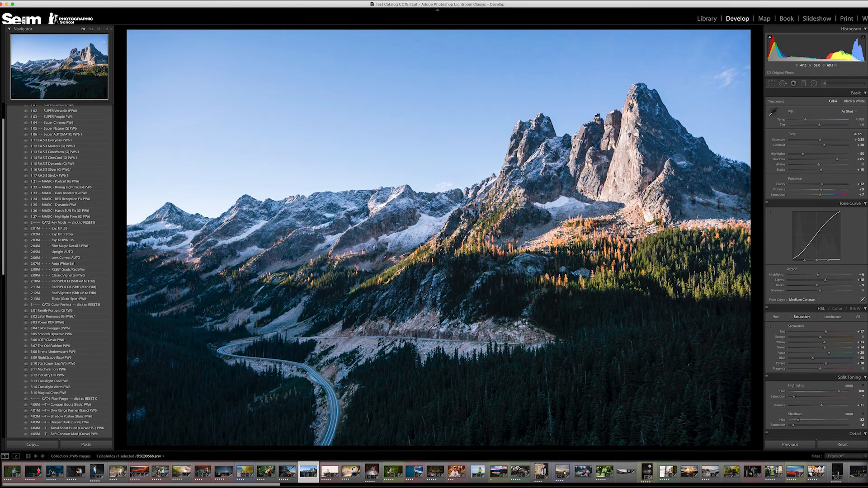
{"action": "scroll", "coordinate": [74, 385], "scroll_direction": "down", "scroll_amount": 5}
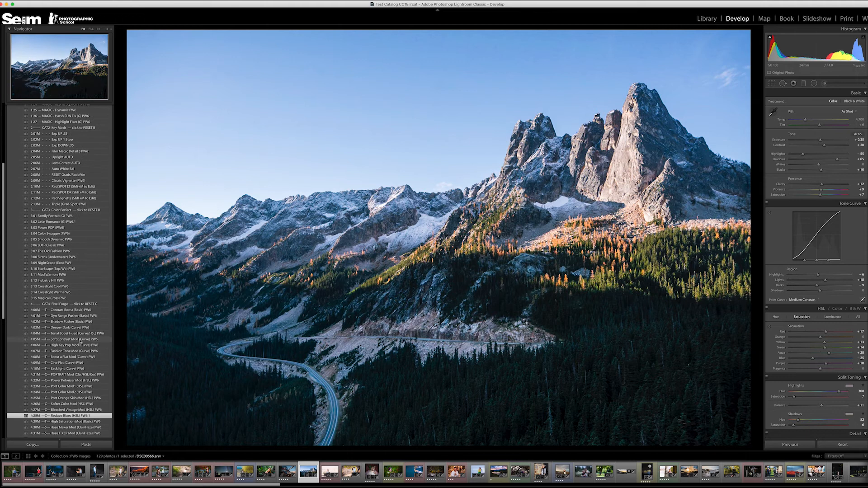
{"action": "scroll", "coordinate": [74, 386], "scroll_direction": "down", "scroll_amount": 10}
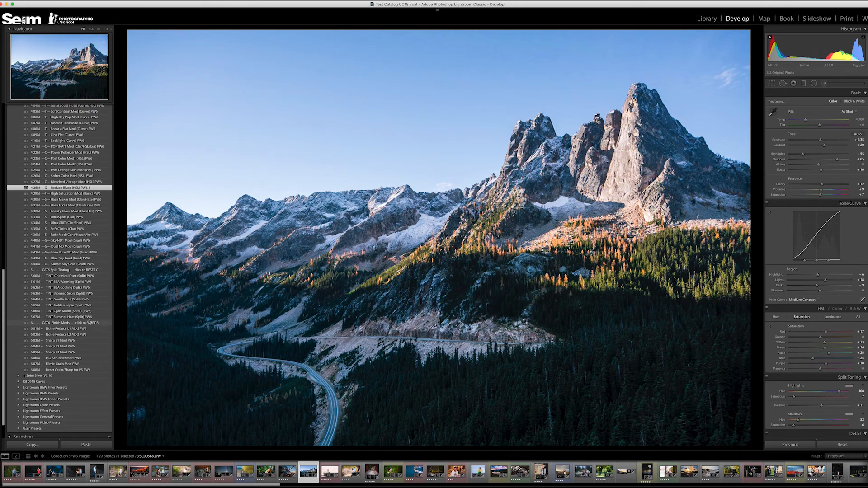
{"action": "left_click", "coordinate": [72, 370]}
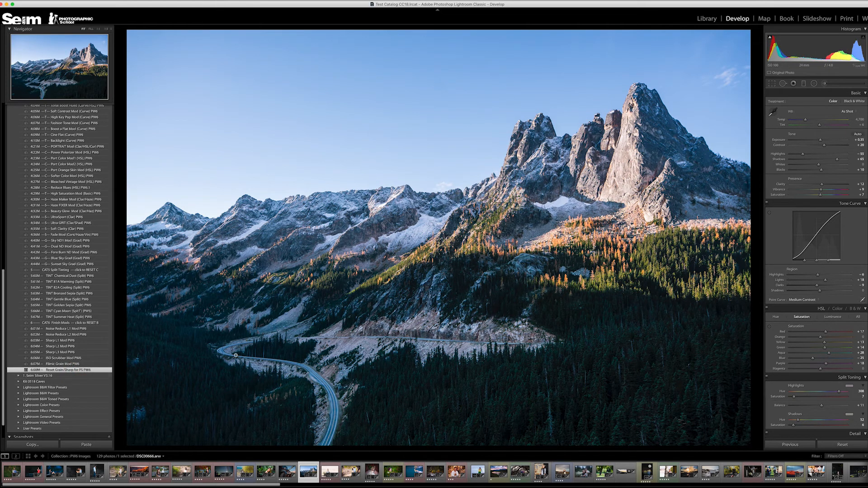
Step: Apply the 2:04M Film Magic Detail preset to the mountain landscape while checking the rocky peaks up close
{"action": "left_click", "coordinate": [540, 162]}
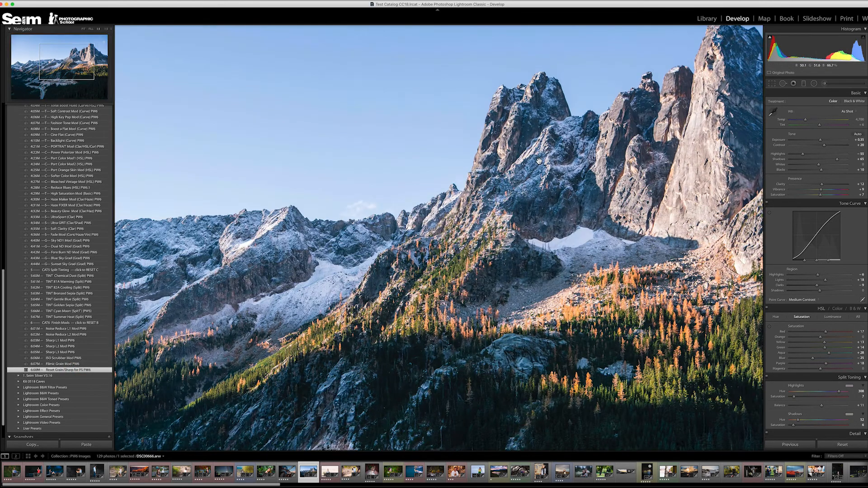
{"action": "left_click_drag", "start_coordinate": [496, 218], "coordinate": [365, 263]}
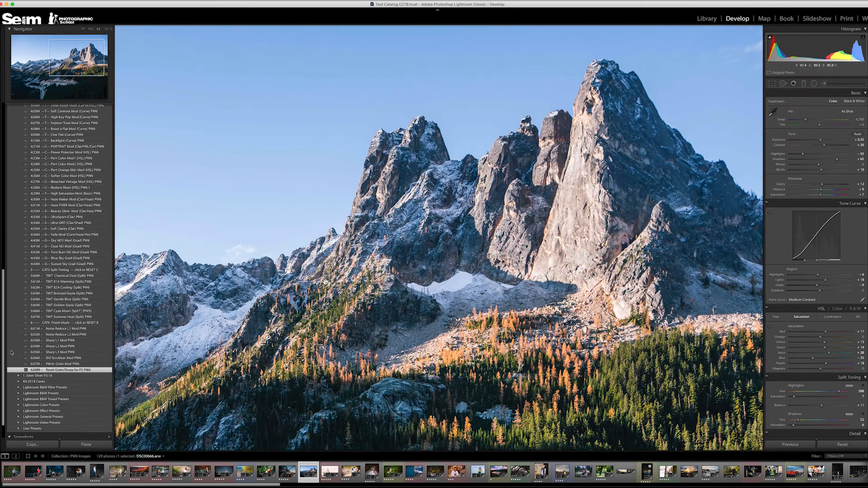
{"action": "scroll", "coordinate": [64, 248], "scroll_direction": "up", "scroll_amount": 6}
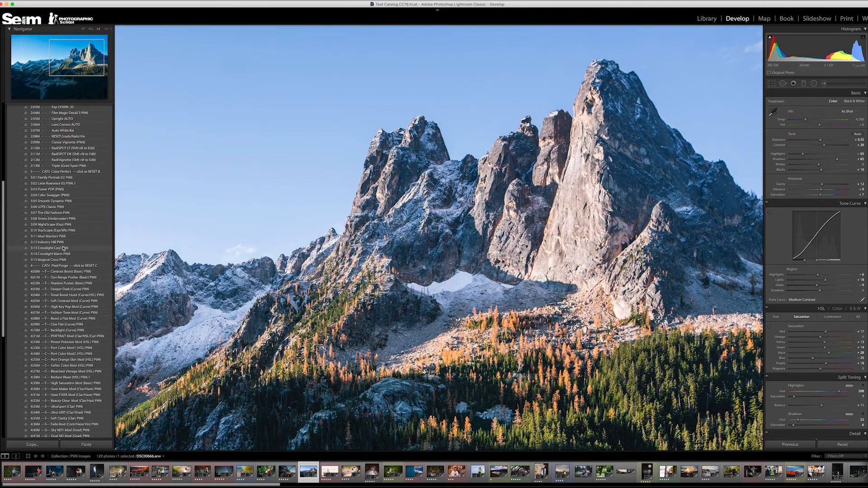
{"action": "scroll", "coordinate": [72, 178], "scroll_direction": "up", "scroll_amount": 2}
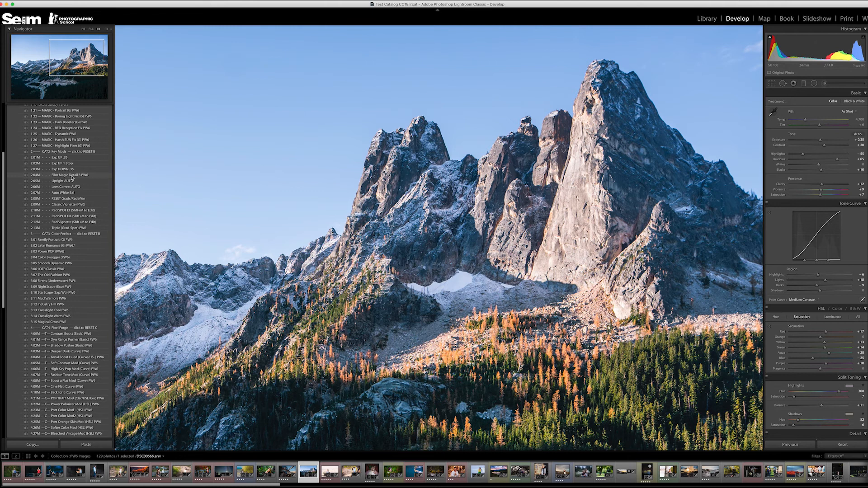
{"action": "left_click", "coordinate": [72, 176]}
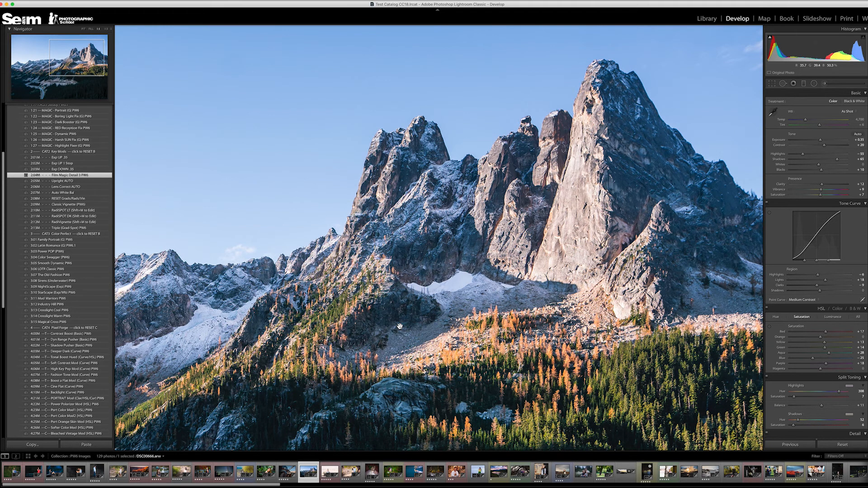
{"action": "left_click", "coordinate": [429, 274]}
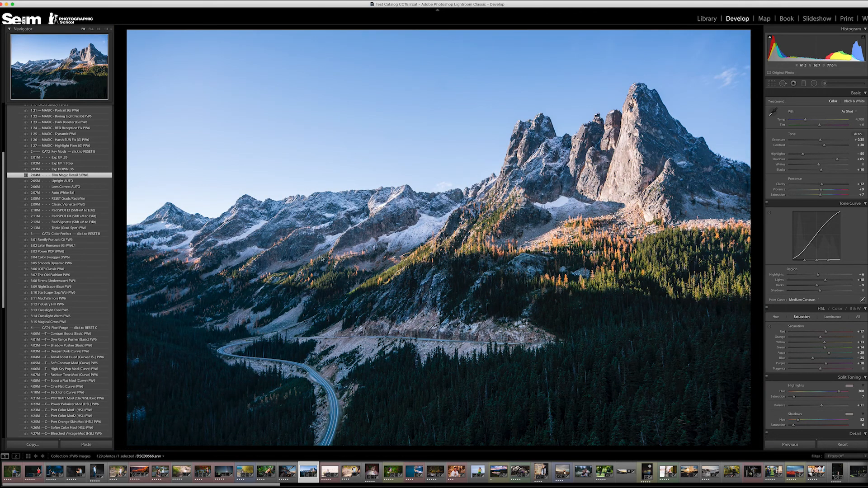
Step: Open the sunset photo of the mountains reflected in the river and apply the 6:08M Reset Grain/Sharp for PS preset, checking the foreground bushes up close
{"action": "key", "text": "g"}
{"action": "left_click", "coordinate": [308, 228]}
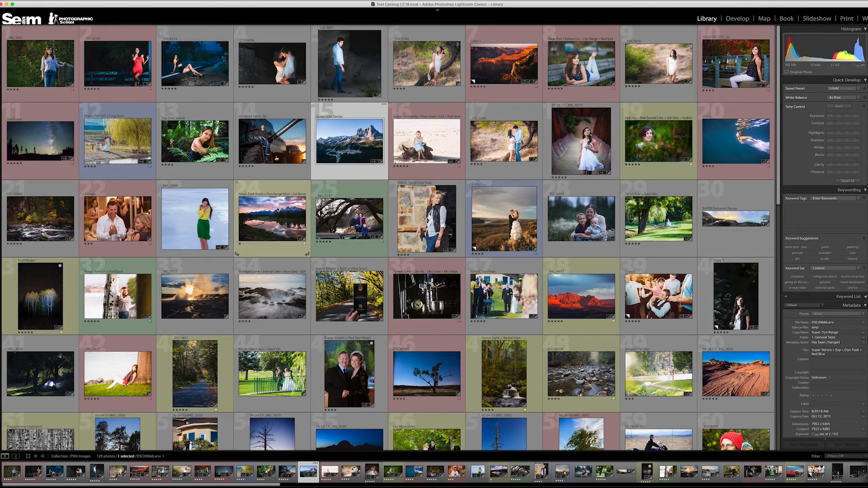
{"action": "key", "text": "d"}
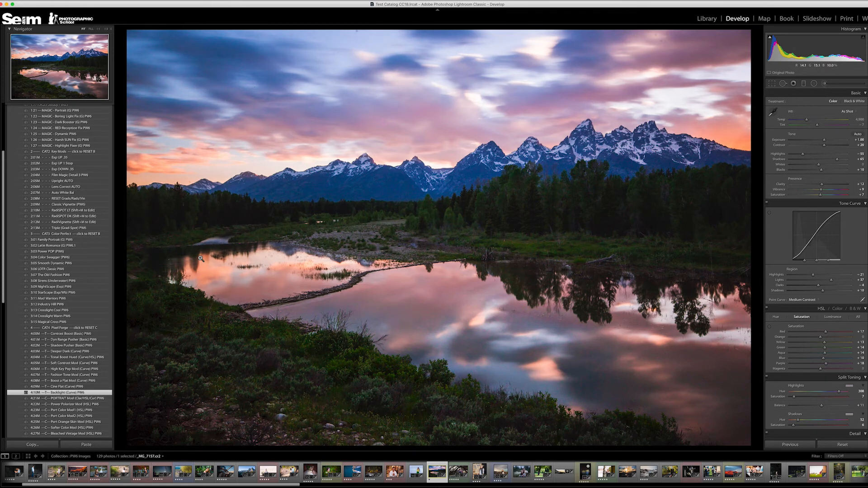
{"action": "left_click", "coordinate": [444, 199]}
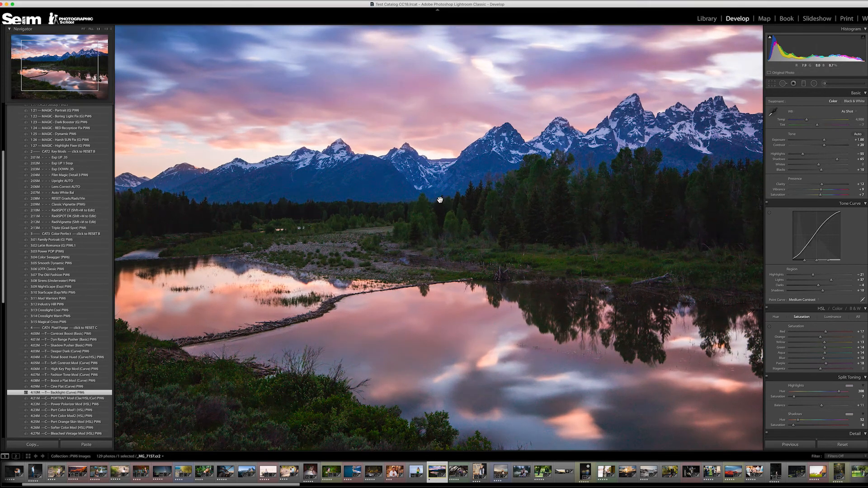
{"action": "scroll", "coordinate": [506, 217], "scroll_direction": "down", "scroll_amount": 5}
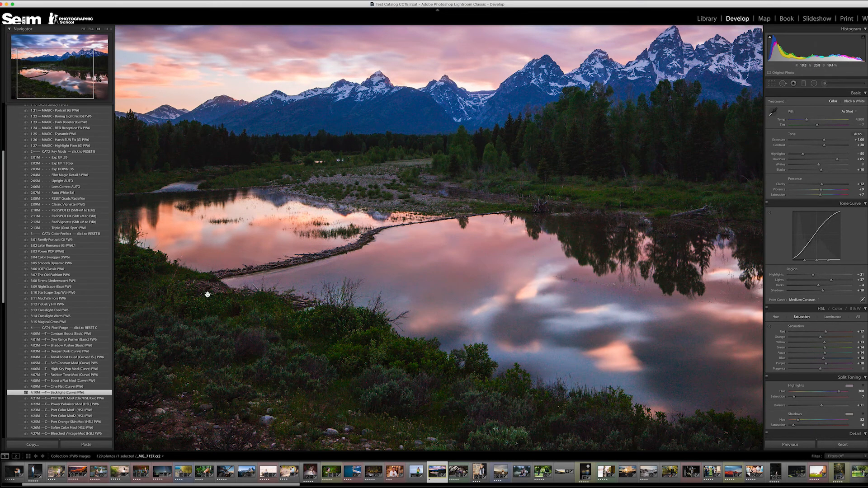
{"action": "scroll", "coordinate": [45, 362], "scroll_direction": "down", "scroll_amount": 10}
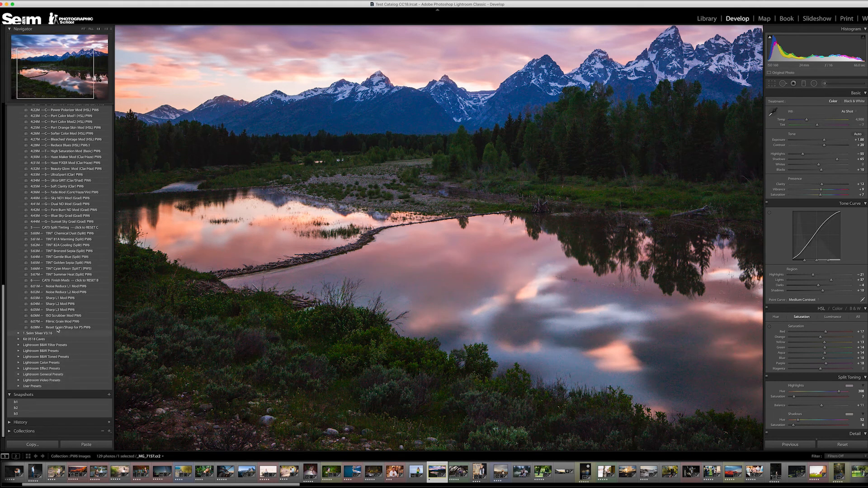
{"action": "left_click", "coordinate": [60, 328]}
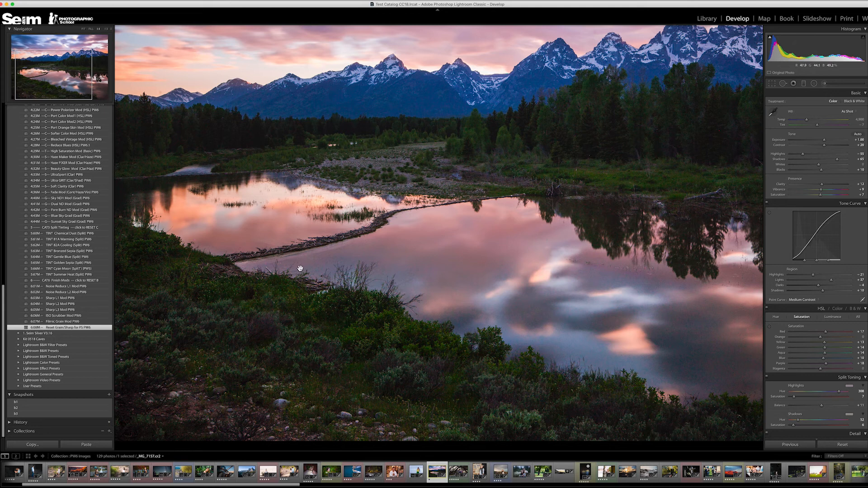
{"action": "left_click_drag", "start_coordinate": [358, 328], "coordinate": [383, 319]}
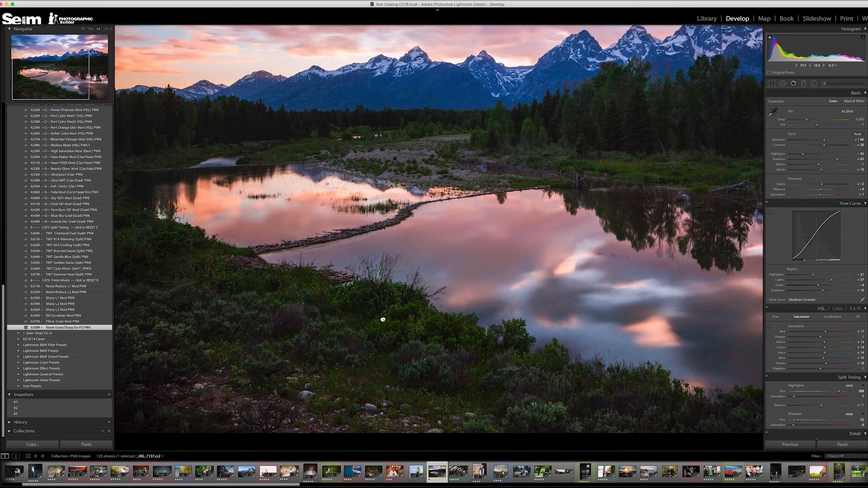
Step: Apply the 6:06M ISO Scrubber Mod PW6 preset to the mountain river sunset and inspect the water and foreground up close
{"action": "left_click", "coordinate": [61, 317]}
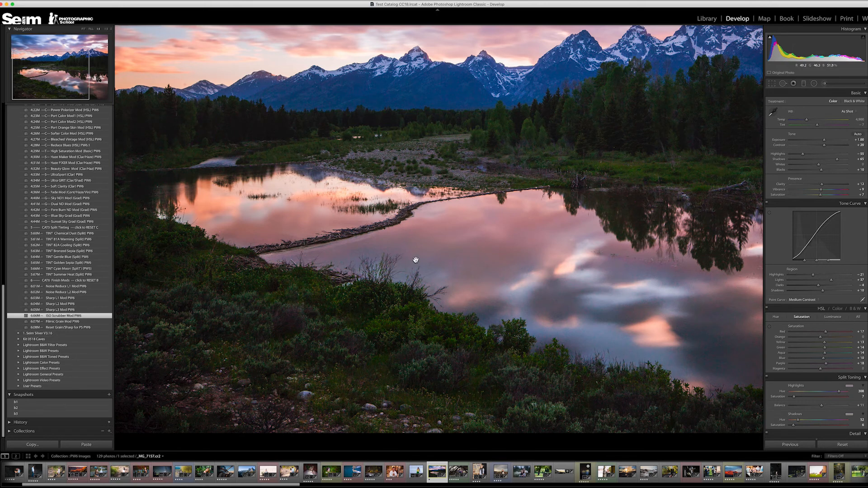
{"action": "left_click_drag", "start_coordinate": [535, 277], "coordinate": [436, 298]}
{"action": "left_click_drag", "start_coordinate": [359, 229], "coordinate": [519, 219]}
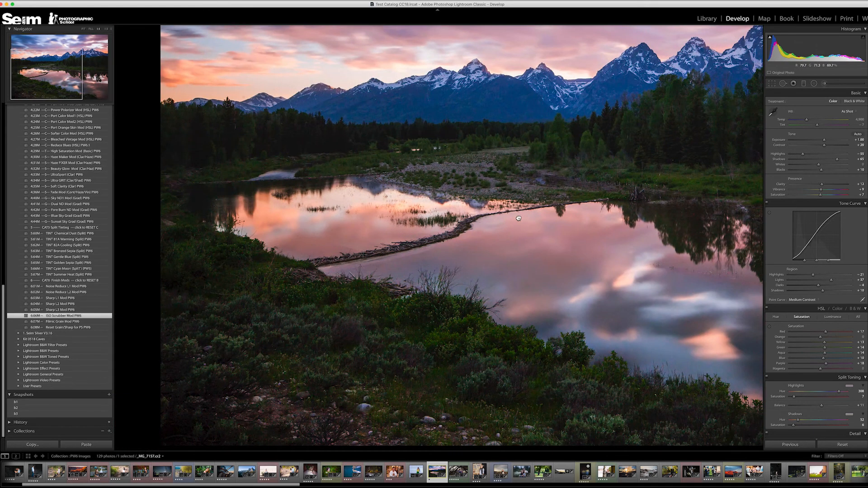
{"action": "left_click_drag", "start_coordinate": [668, 193], "coordinate": [485, 314]}
{"action": "left_click", "coordinate": [478, 307]}
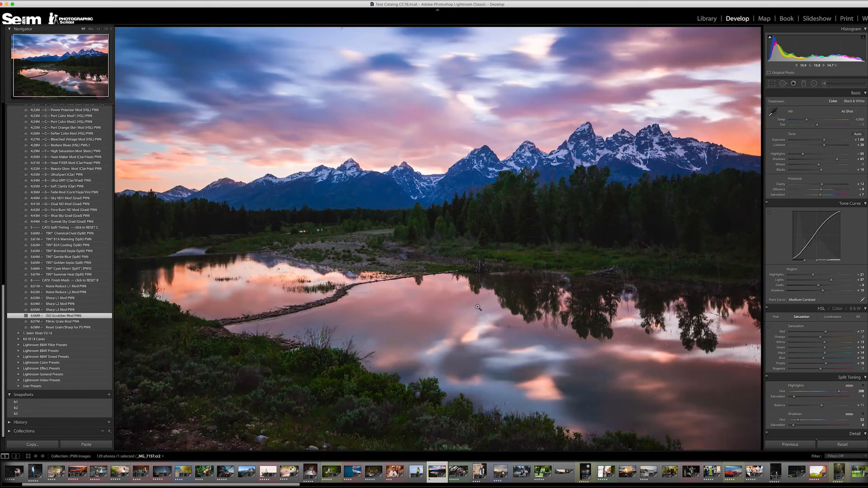
Step: Return to the thumbnail grid and look through the collection's photos for another one to edit
{"action": "key", "text": "g"}
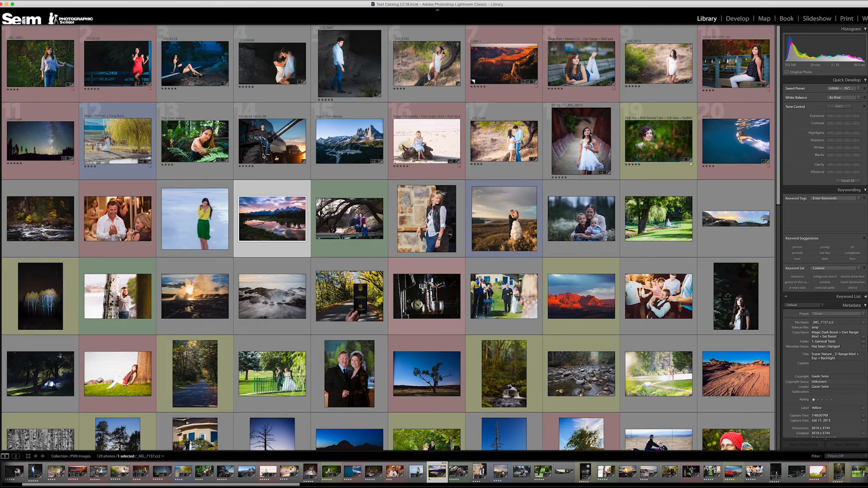
{"action": "left_click", "coordinate": [264, 156]}
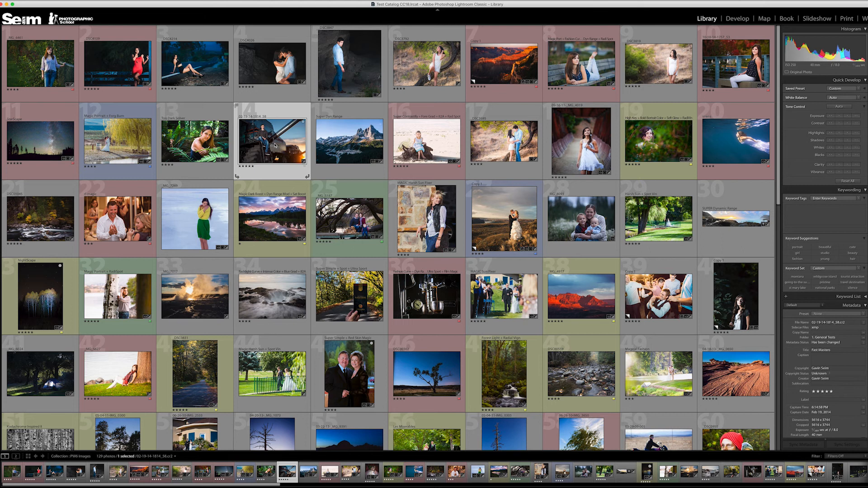
{"action": "left_click", "coordinate": [128, 63]}
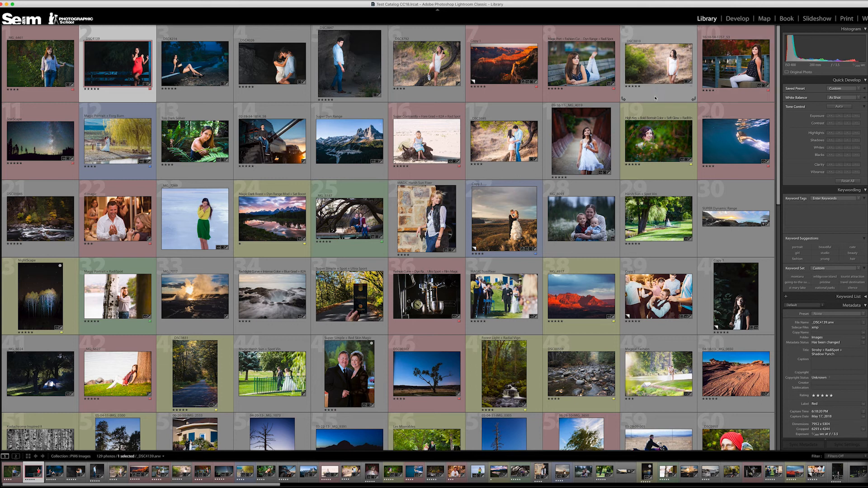
{"action": "left_click", "coordinate": [649, 153]}
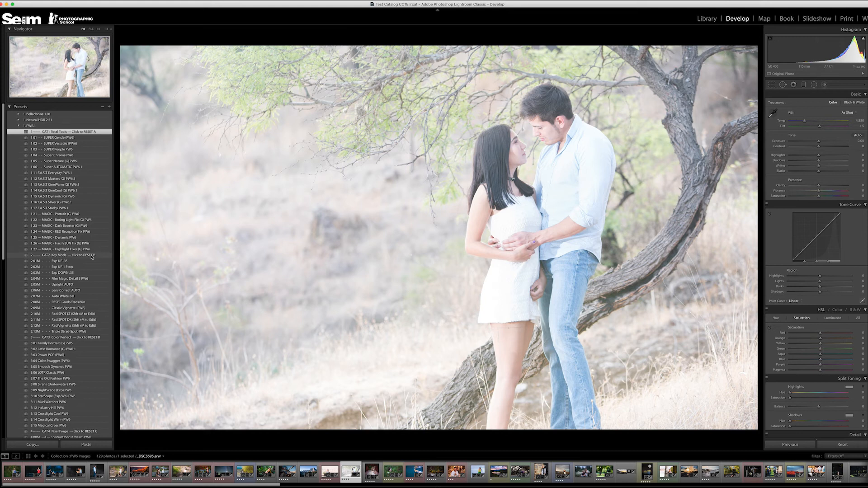
Step: Apply the 3:02 Latin Romance (G) PW6.1 preset to the couple portrait and lower its exposure to about -0.83, comparing with the reset version
{"action": "left_click", "coordinate": [71, 349]}
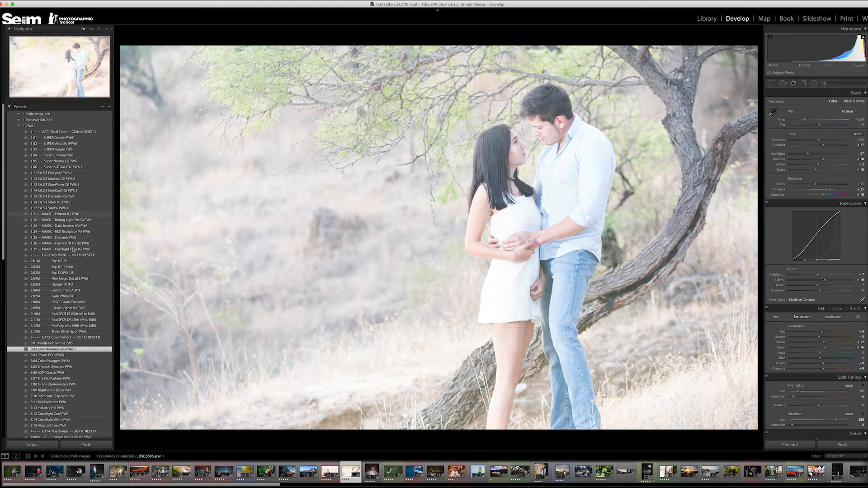
{"action": "left_click", "coordinate": [73, 263]}
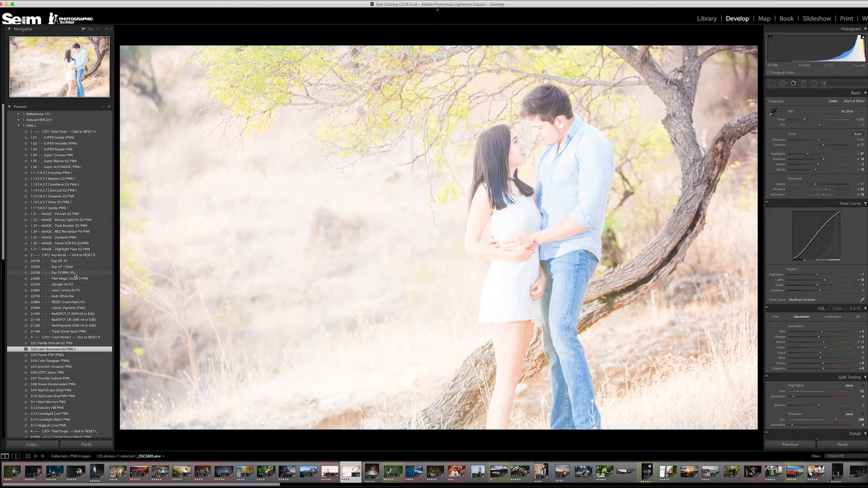
{"action": "left_click", "coordinate": [73, 273]}
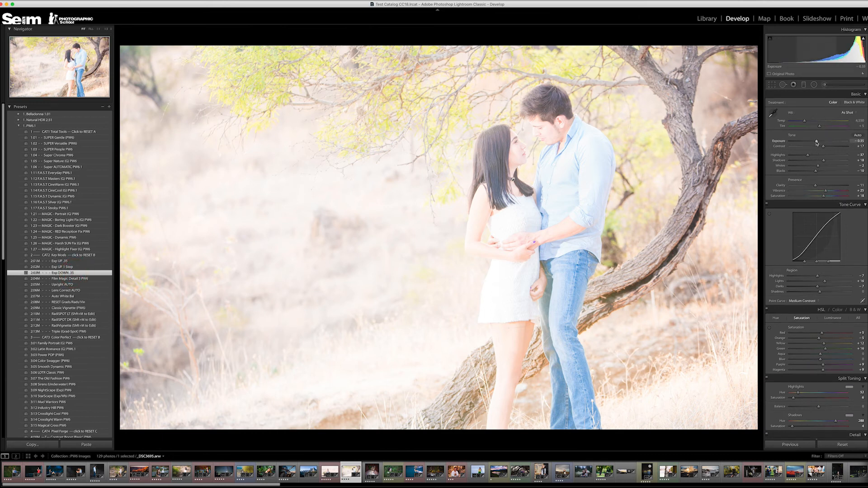
{"action": "left_click_drag", "start_coordinate": [817, 142], "coordinate": [814, 143]}
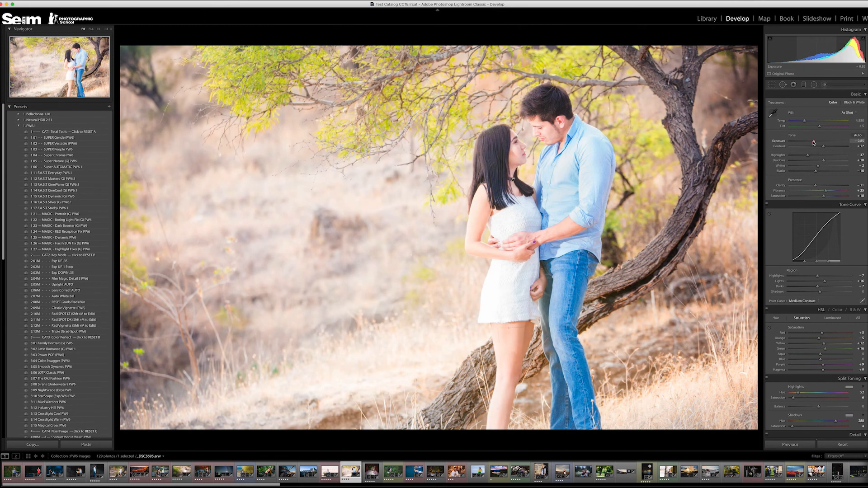
{"action": "left_click", "coordinate": [88, 132]}
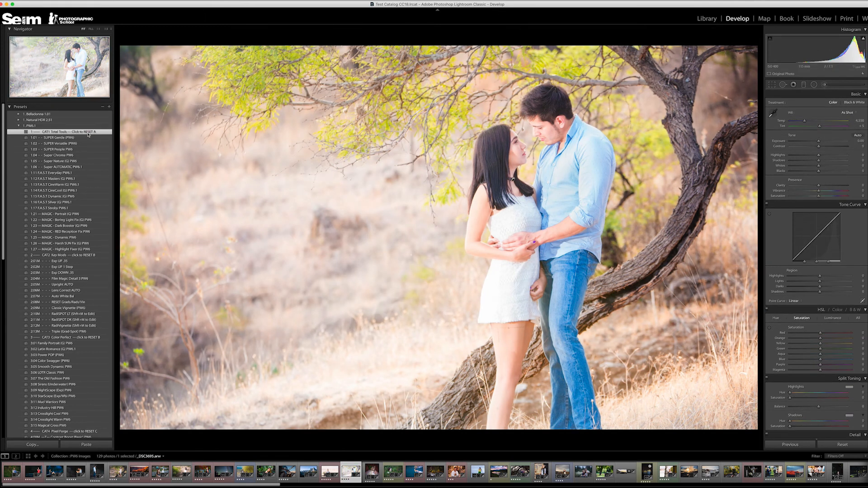
{"action": "key", "text": "super+z"}
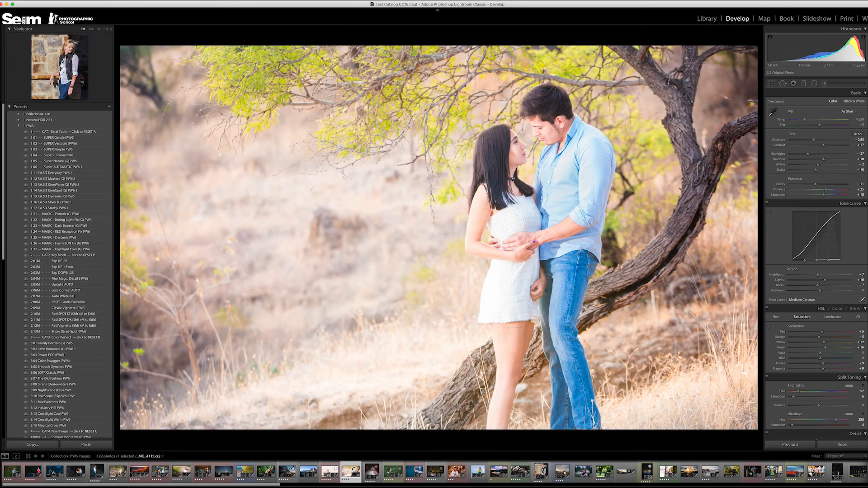
Step: Reset the stone-wall portrait, apply the 1:26 MAGIC - Harsh SUN Fix (G) PW6 preset, and raise its exposure to about +0.18
{"action": "left_click", "coordinate": [541, 473]}
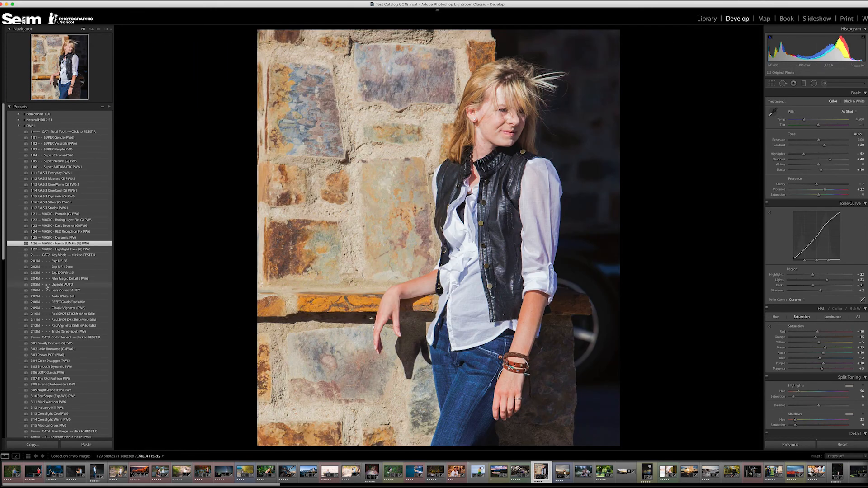
{"action": "left_click", "coordinate": [91, 133]}
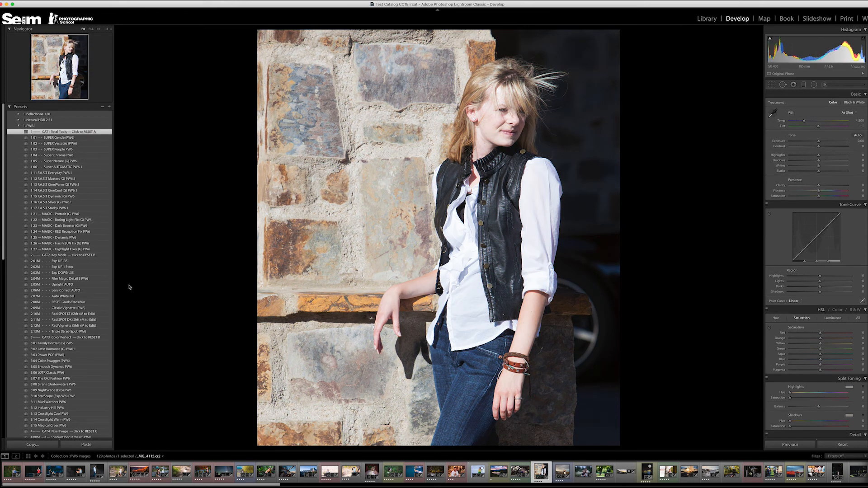
{"action": "left_click", "coordinate": [74, 244]}
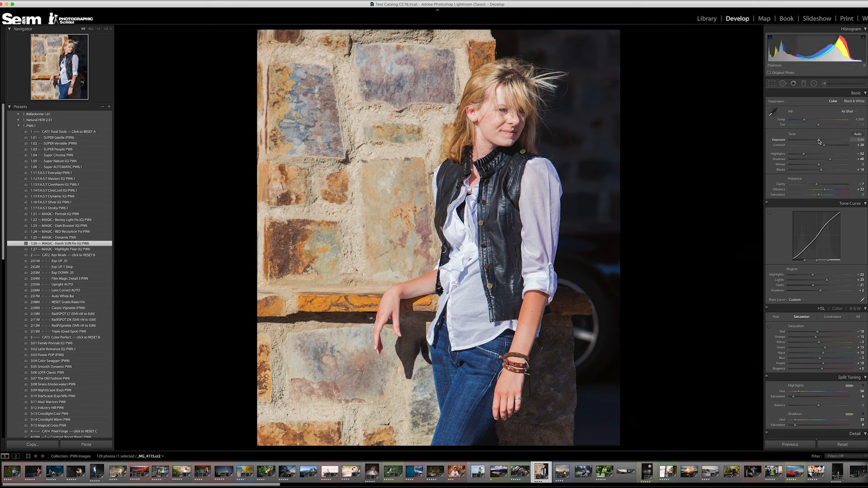
{"action": "left_click_drag", "start_coordinate": [820, 141], "coordinate": [820, 142]}
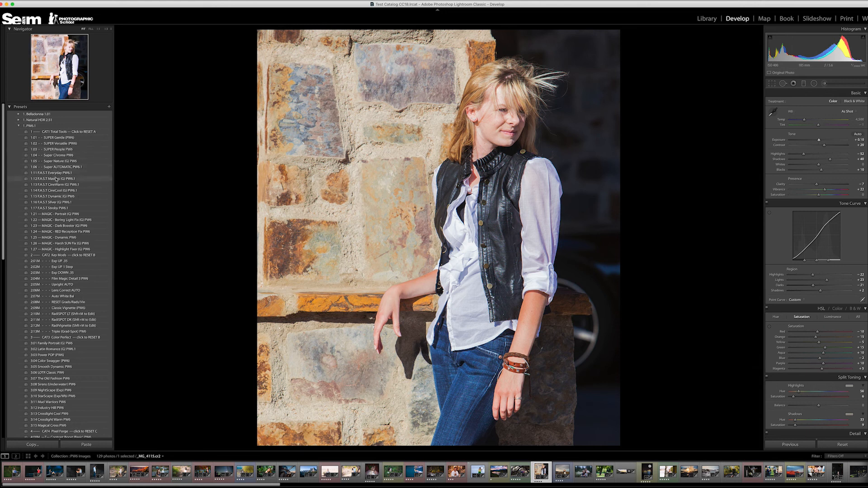
Step: Try the 3:15 Magical Cross PW6 preset on the bench portrait and replace it with the black-and-white 1:16 F.A.S.T Silver (G) PW6.1 preset
{"action": "scroll", "coordinate": [58, 253], "scroll_direction": "down", "scroll_amount": 3}
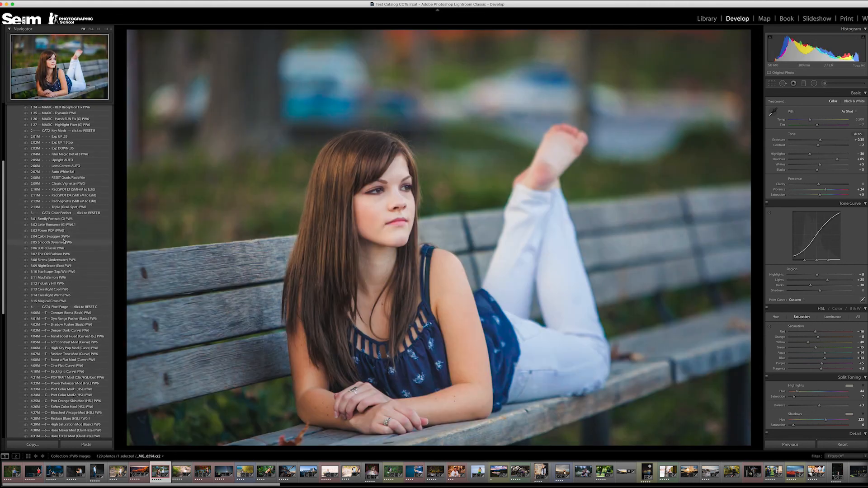
{"action": "left_click", "coordinate": [60, 300]}
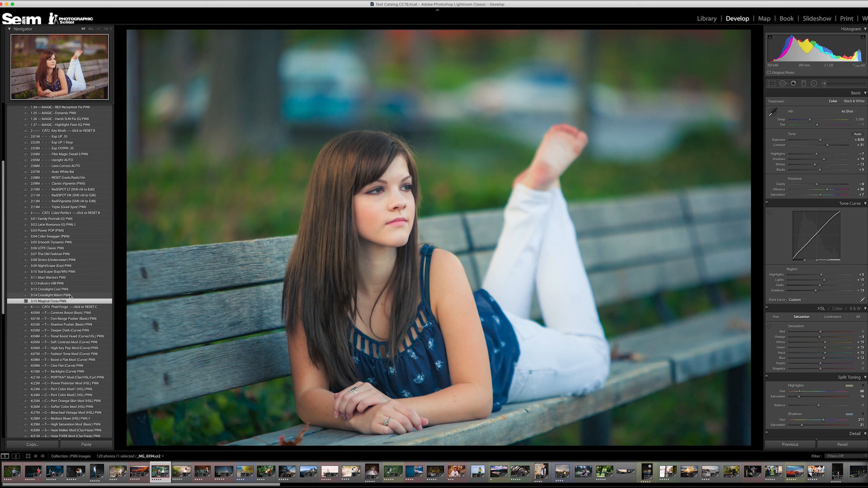
{"action": "scroll", "coordinate": [91, 272], "scroll_direction": "up", "scroll_amount": 5}
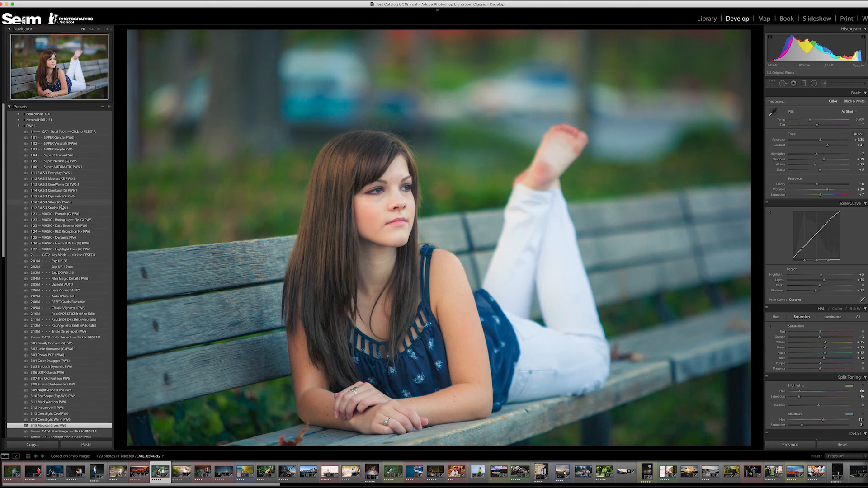
{"action": "left_click", "coordinate": [62, 203]}
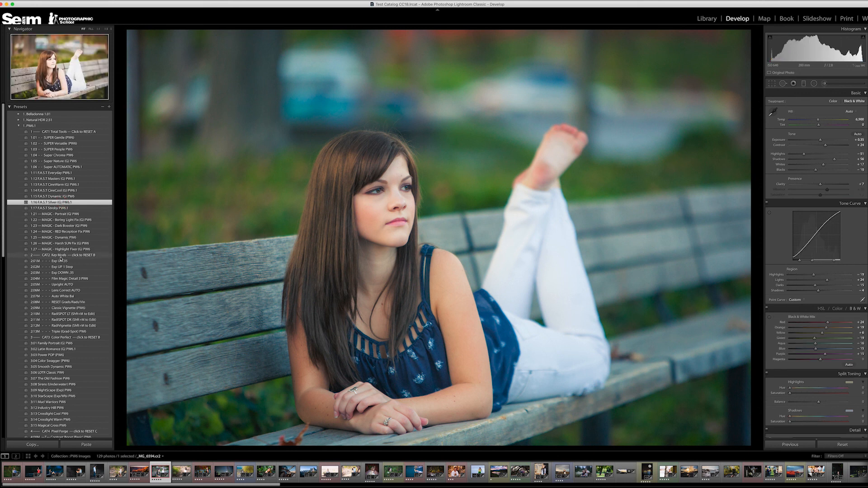
Step: Stack the 5:61M TINT 81A Warming (Split) PW6 preset on the black-and-white bench portrait
{"action": "scroll", "coordinate": [65, 280], "scroll_direction": "down", "scroll_amount": 5}
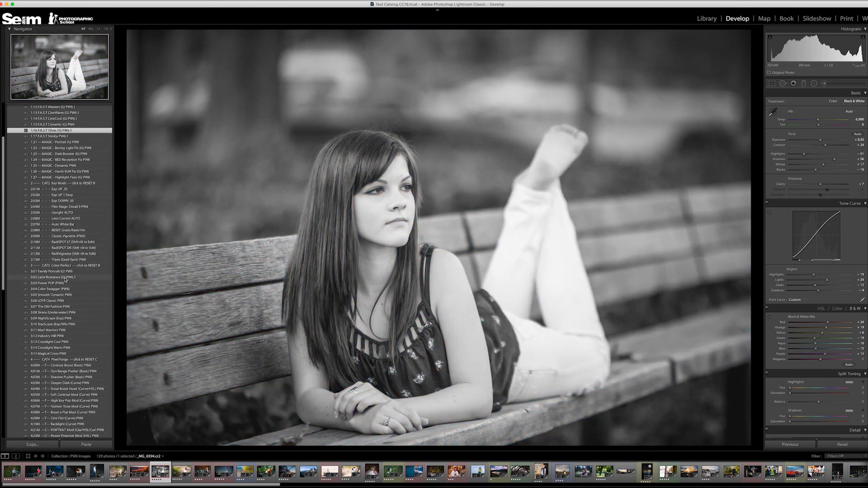
{"action": "scroll", "coordinate": [67, 320], "scroll_direction": "down", "scroll_amount": 2}
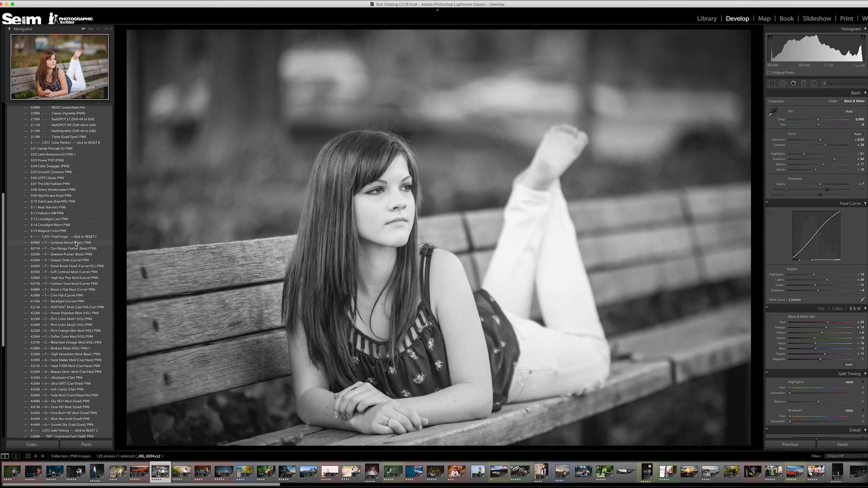
{"action": "scroll", "coordinate": [72, 376], "scroll_direction": "down", "scroll_amount": 3}
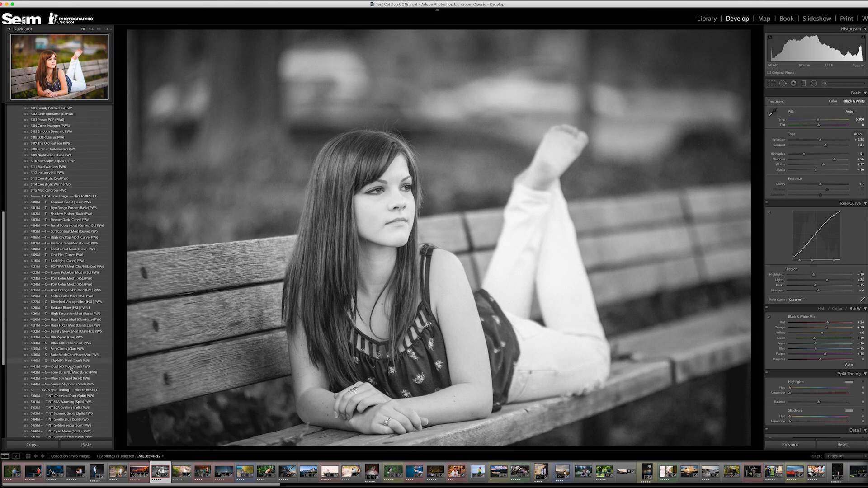
{"action": "scroll", "coordinate": [71, 349], "scroll_direction": "down", "scroll_amount": 2}
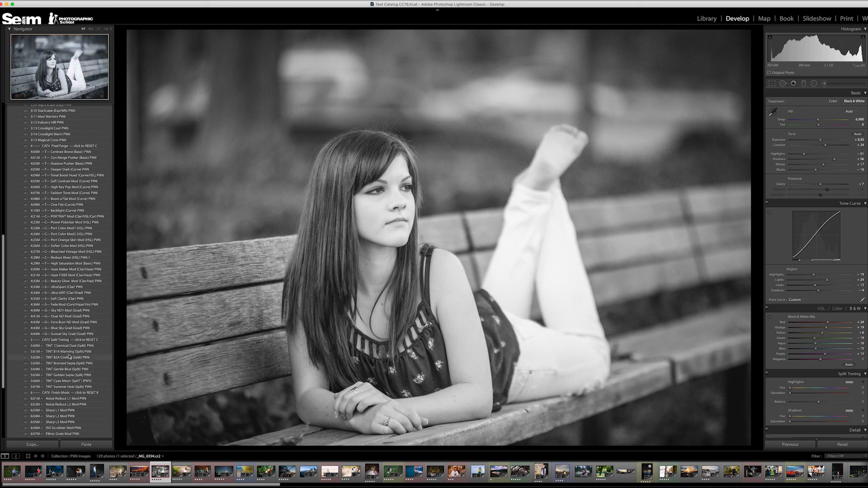
{"action": "left_click", "coordinate": [68, 354]}
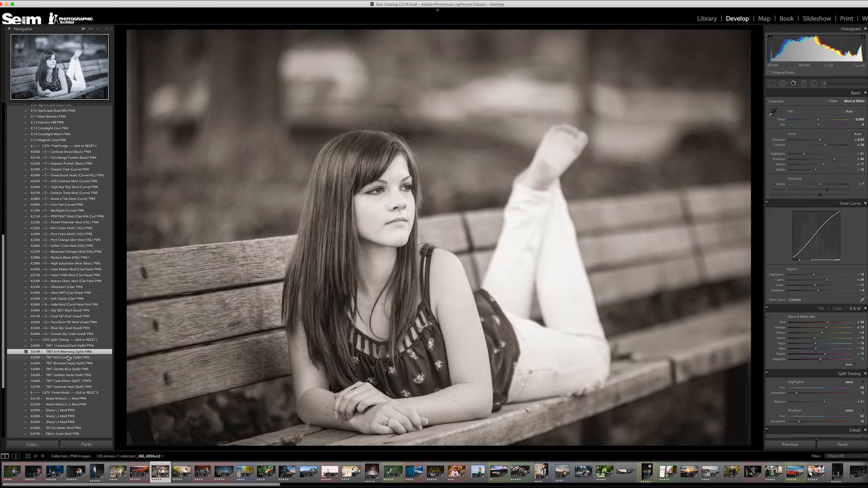
{"action": "scroll", "coordinate": [73, 355], "scroll_direction": "down", "scroll_amount": 5}
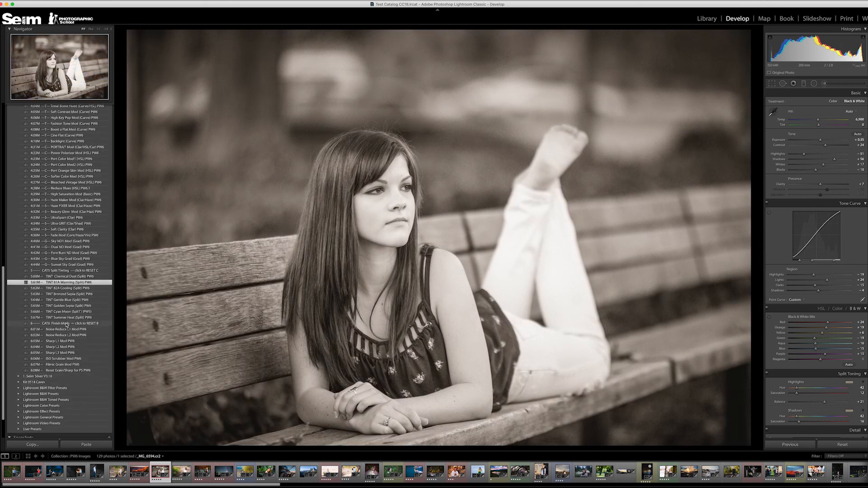
{"action": "scroll", "coordinate": [66, 324], "scroll_direction": "up", "scroll_amount": 5}
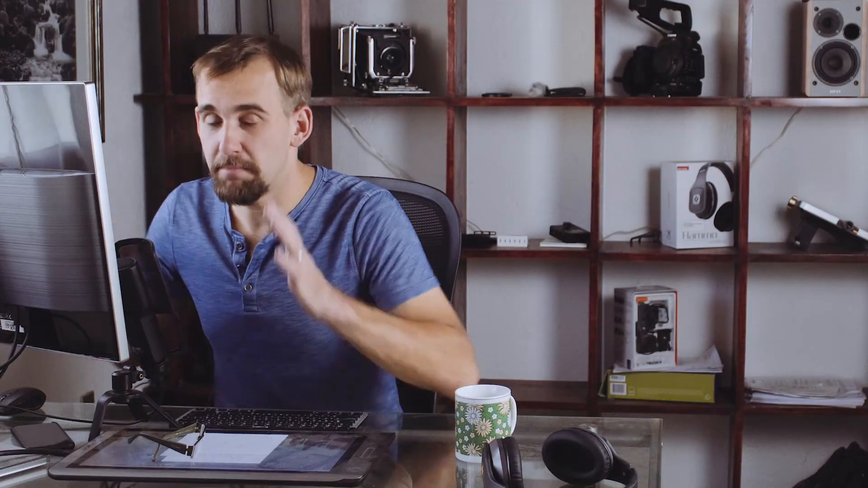